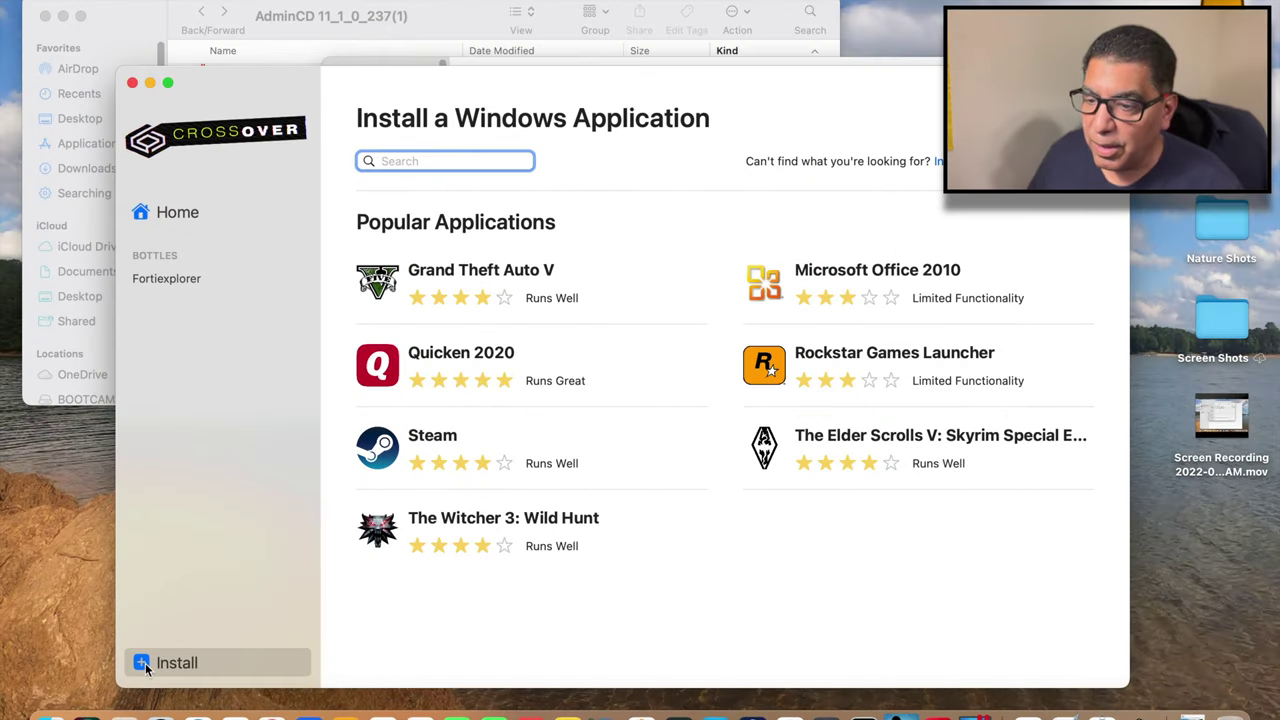
Step: Install an unlisted application using setup.exe from Downloads > AdminCD 11_1_0_237(1) as the installer
{"action": "left_click", "coordinate": [143, 662]}
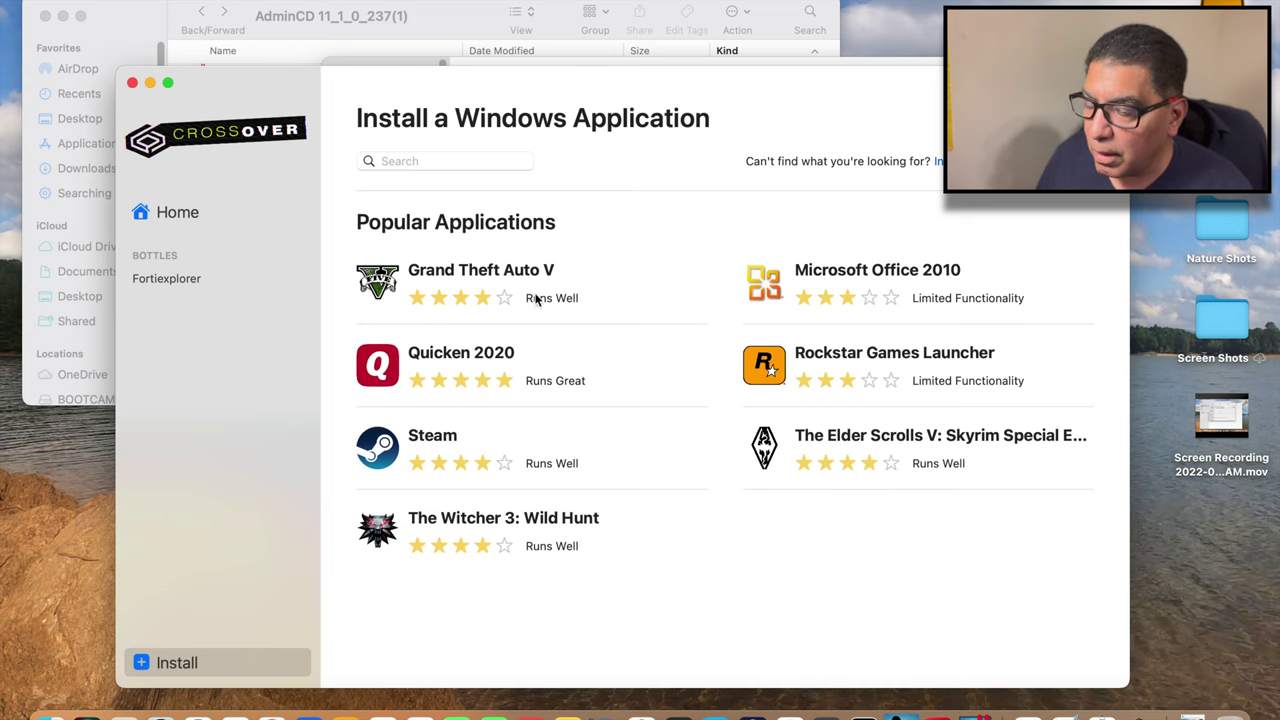
{"action": "left_click", "coordinate": [940, 161]}
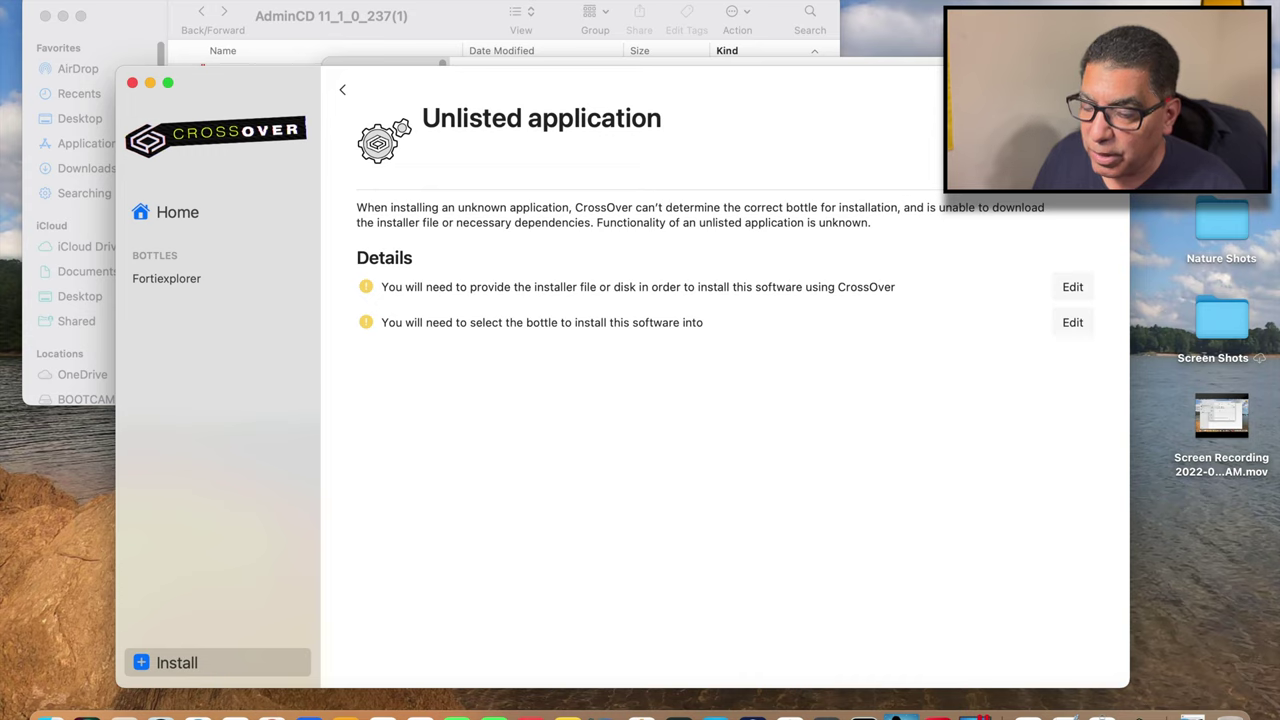
{"action": "left_click", "coordinate": [1070, 291]}
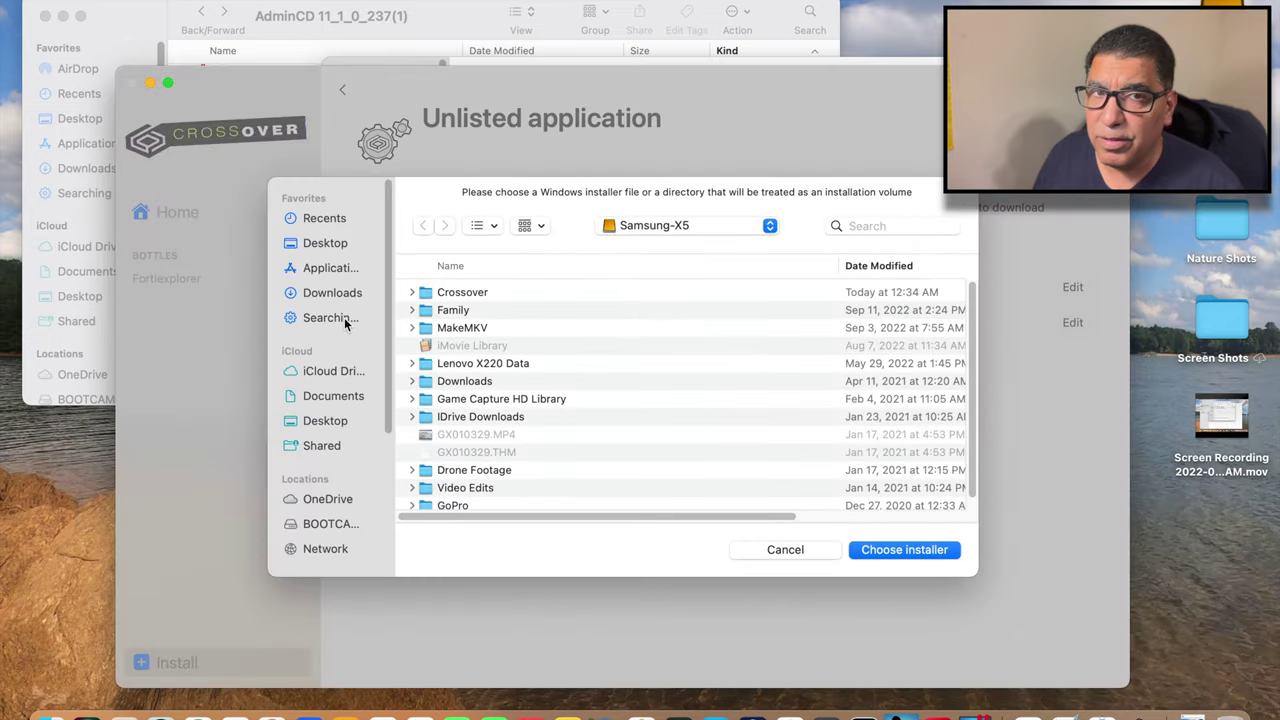
{"action": "left_click", "coordinate": [322, 293]}
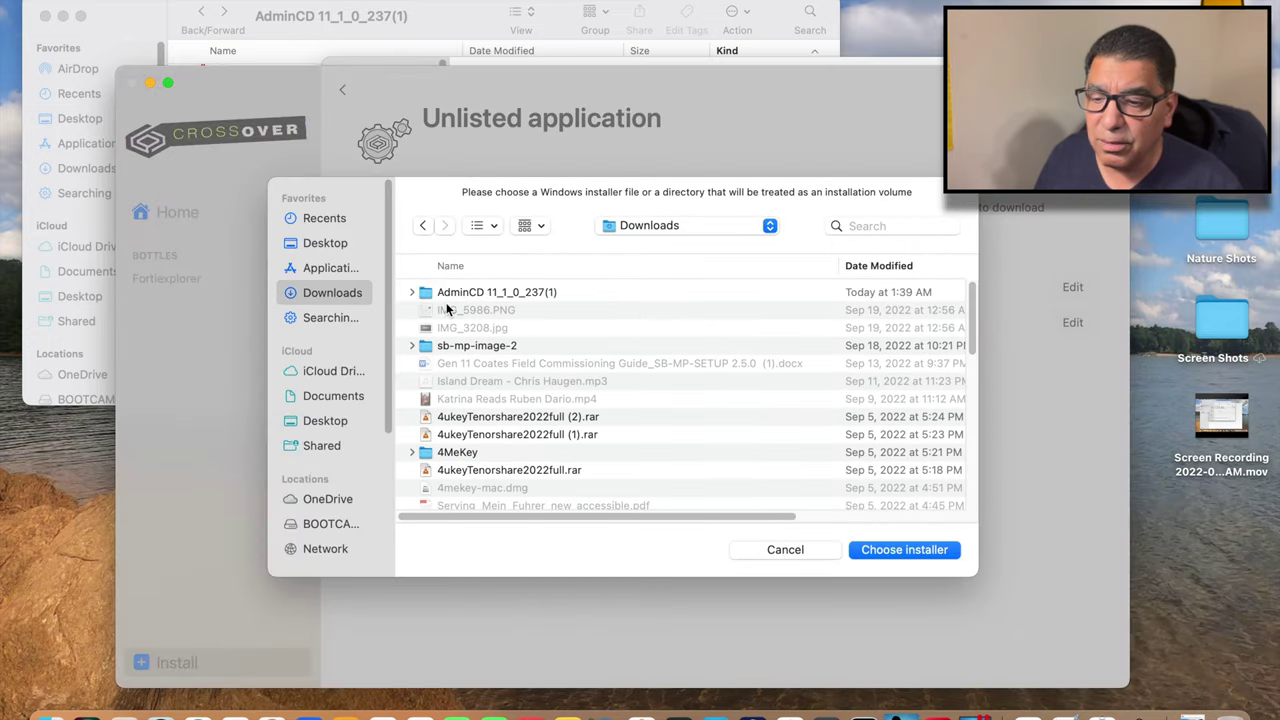
{"action": "left_click", "coordinate": [478, 294]}
{"action": "double_click", "coordinate": [478, 294]}
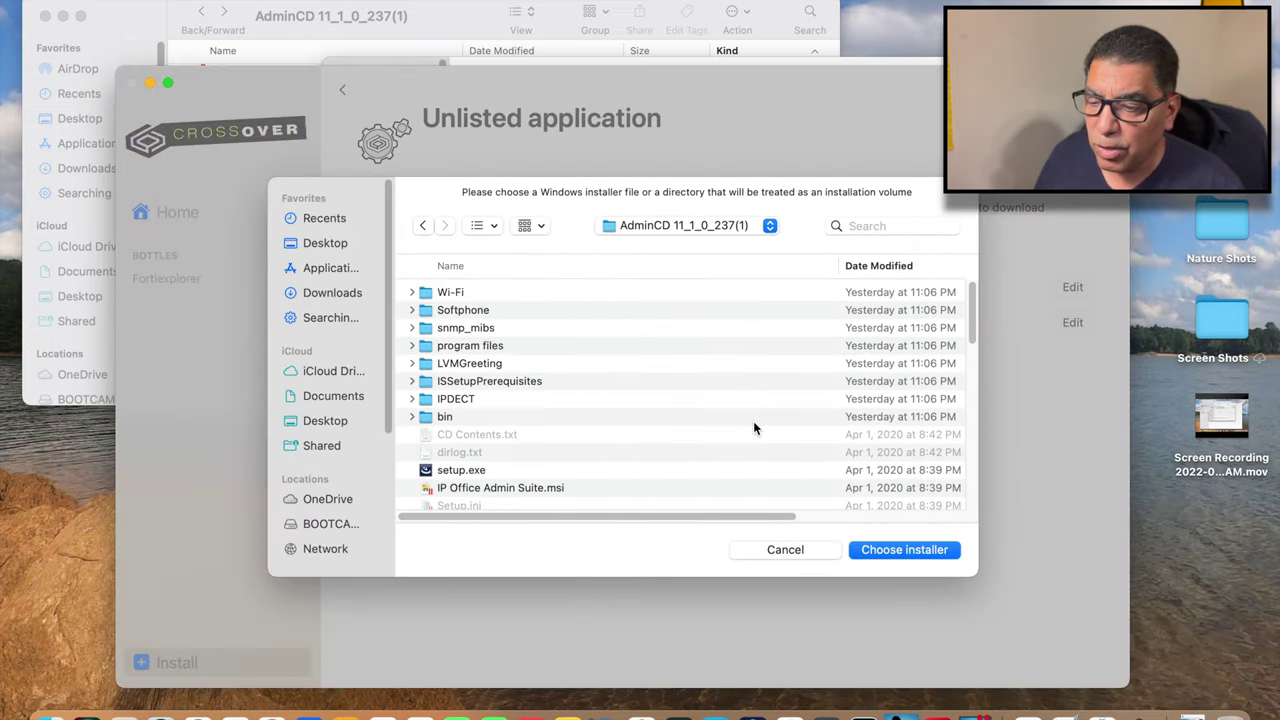
{"action": "left_click", "coordinate": [468, 471]}
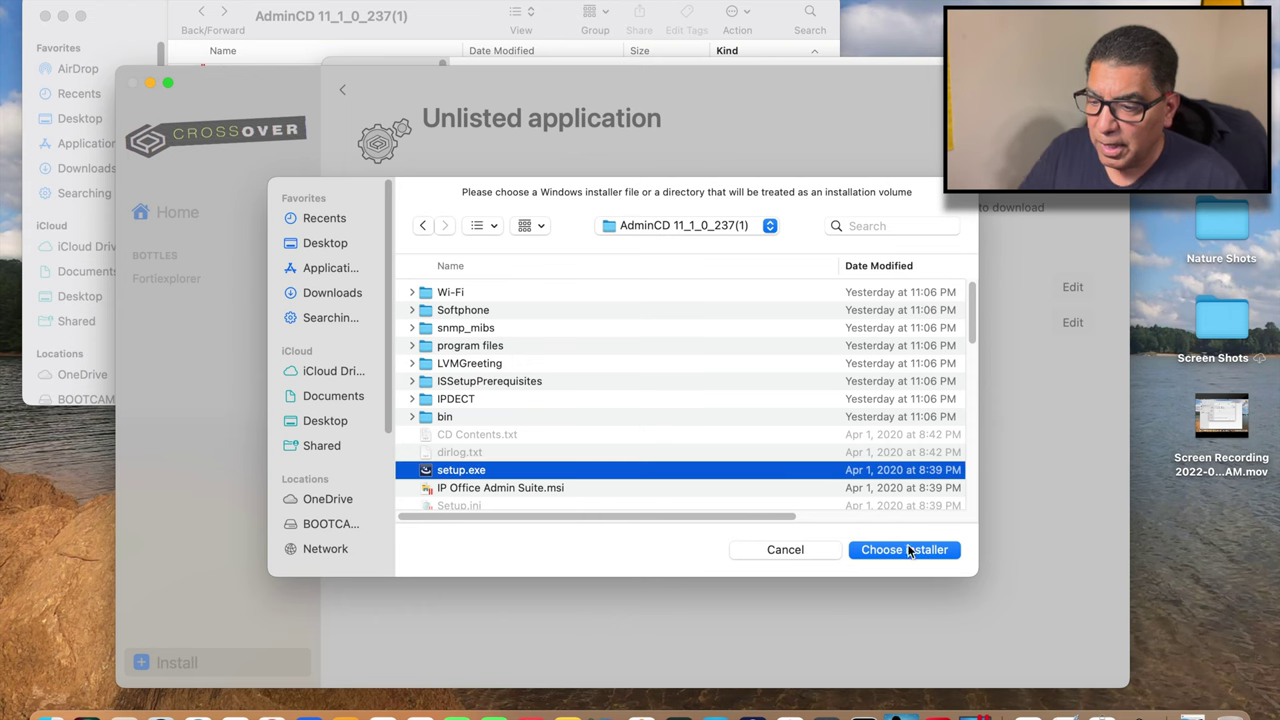
{"action": "left_click", "coordinate": [914, 549]}
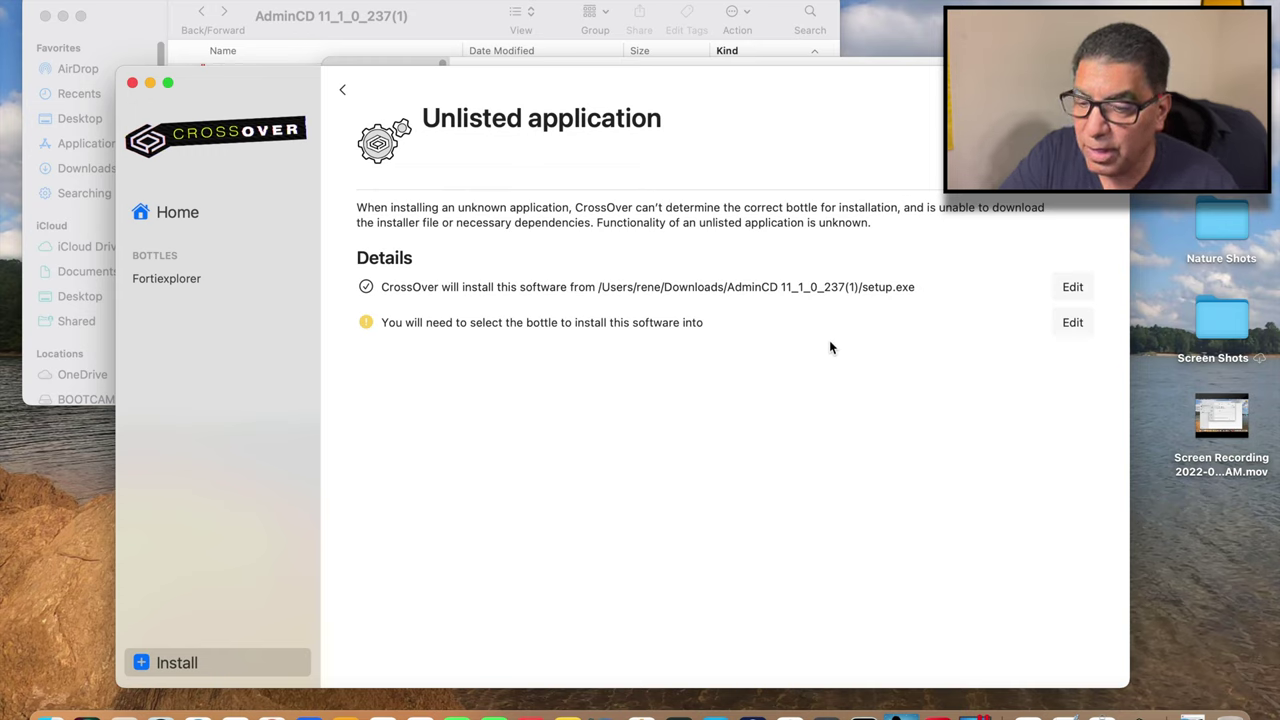
Step: Target a new Windows 10 64-bit bottle named 'Avaya IP Office' and start the installation
{"action": "left_click", "coordinate": [1072, 322]}
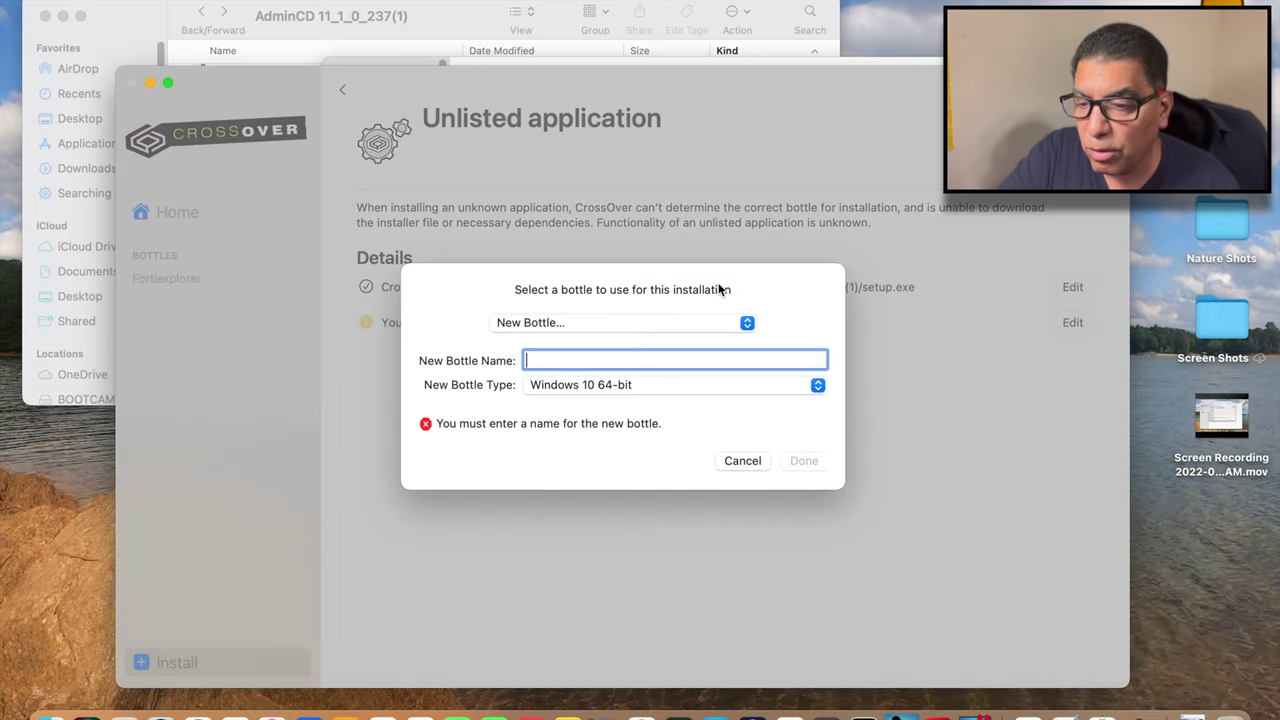
{"action": "type", "text": "Avaya IP Office"}
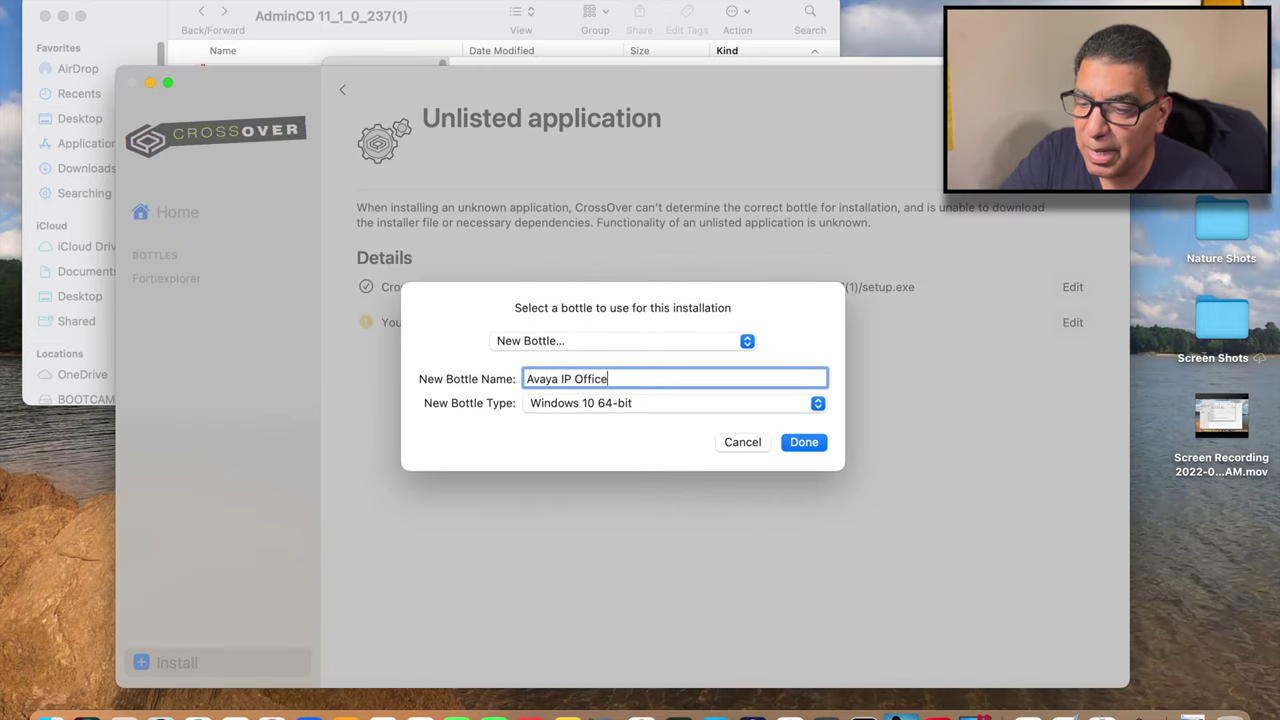
{"action": "left_click", "coordinate": [803, 442]}
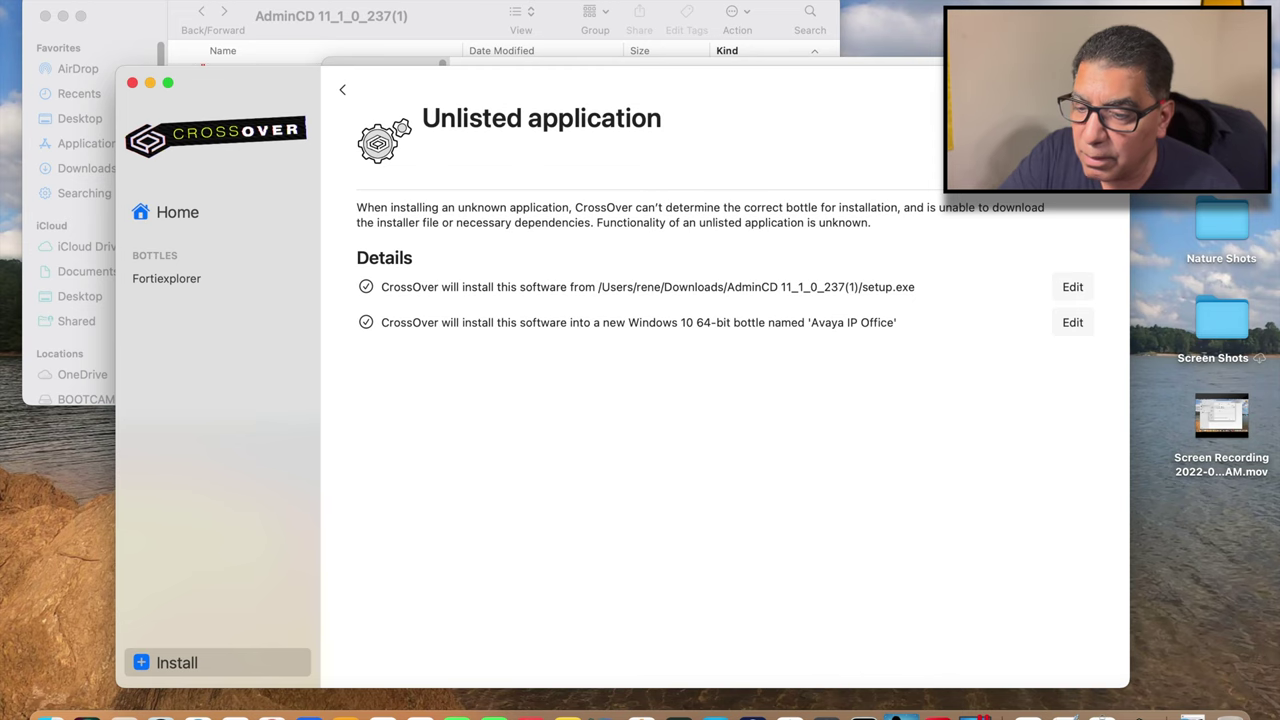
{"action": "key", "text": "Return"}
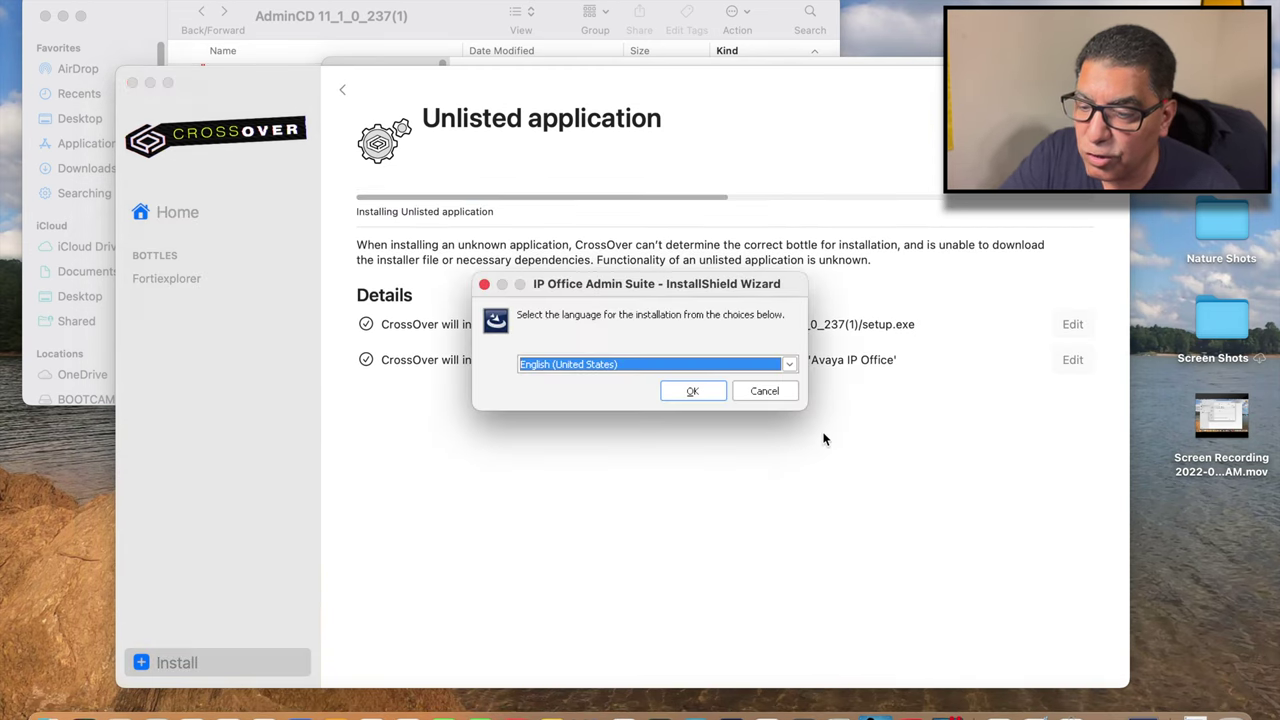
Step: Keep English (United States) as the installer language, install the prerequisites and accept the Verisign G5 certificate
{"action": "left_click", "coordinate": [686, 393]}
{"action": "left_click", "coordinate": [736, 492]}
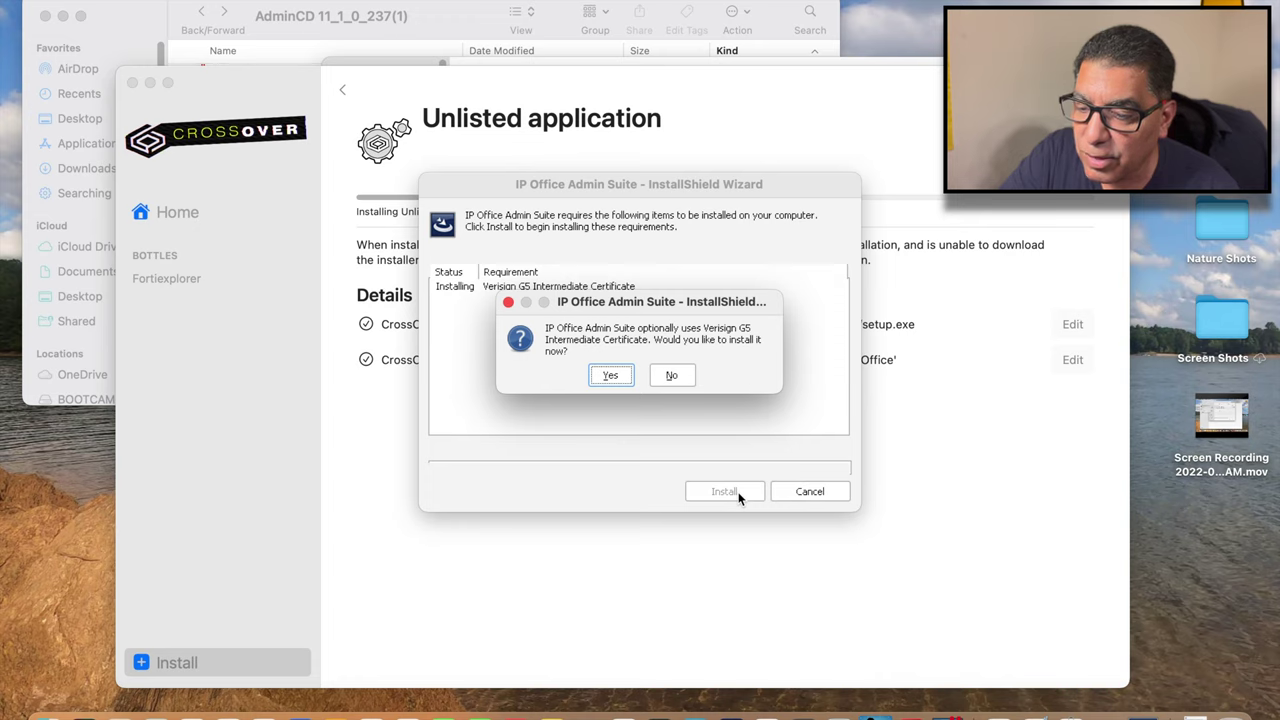
{"action": "left_click", "coordinate": [614, 376]}
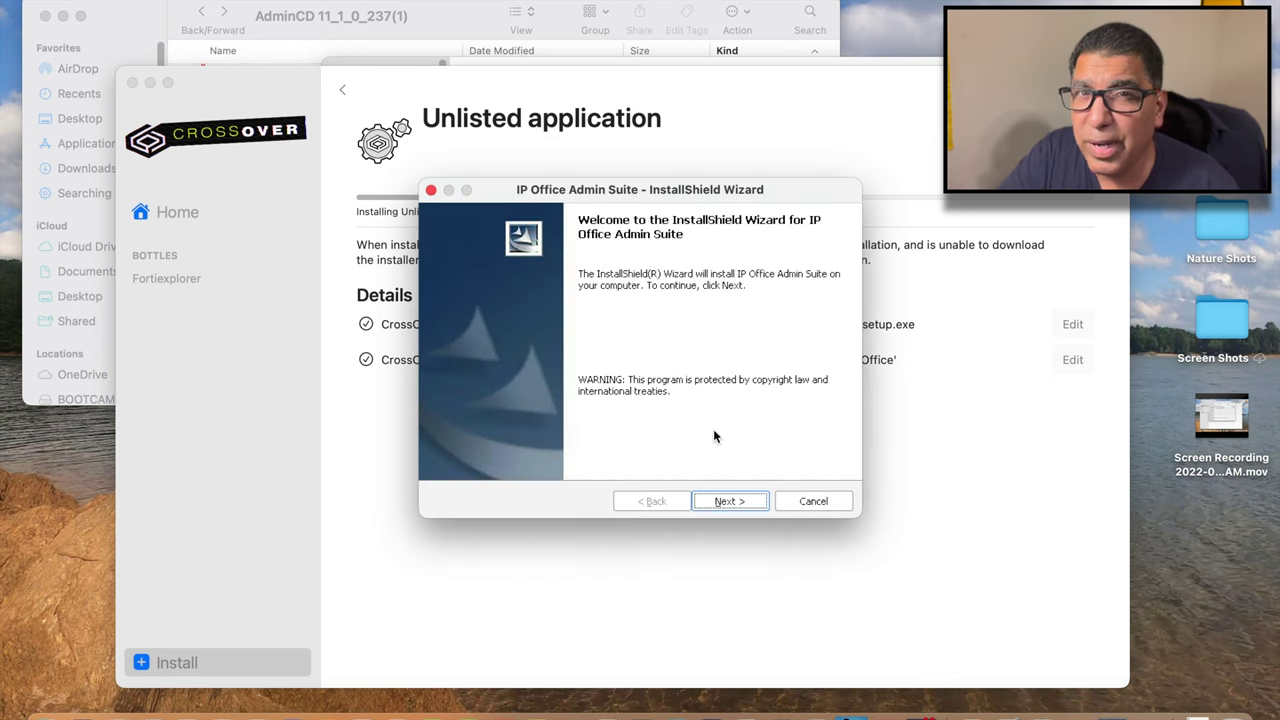
Step: Accept the licence and install IP Office Admin Suite with default folder and features, skipping Java
{"action": "left_click", "coordinate": [729, 502]}
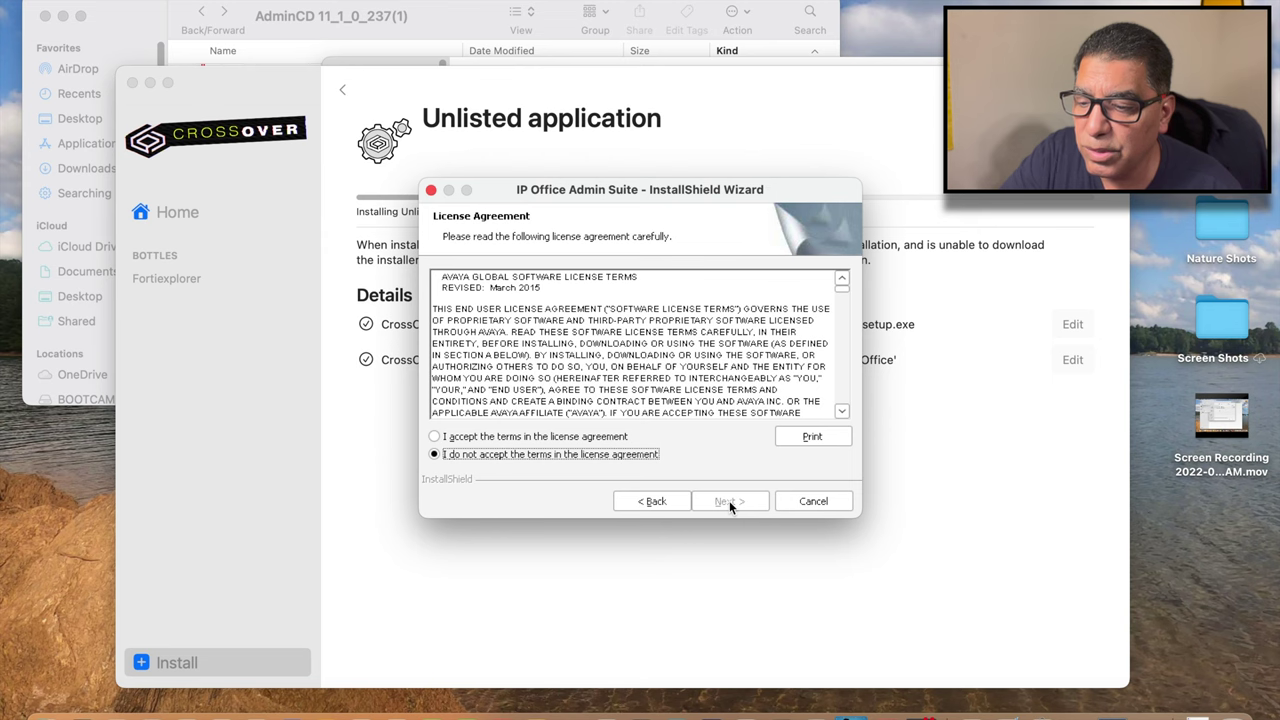
{"action": "left_click", "coordinate": [597, 440]}
{"action": "left_click", "coordinate": [727, 503]}
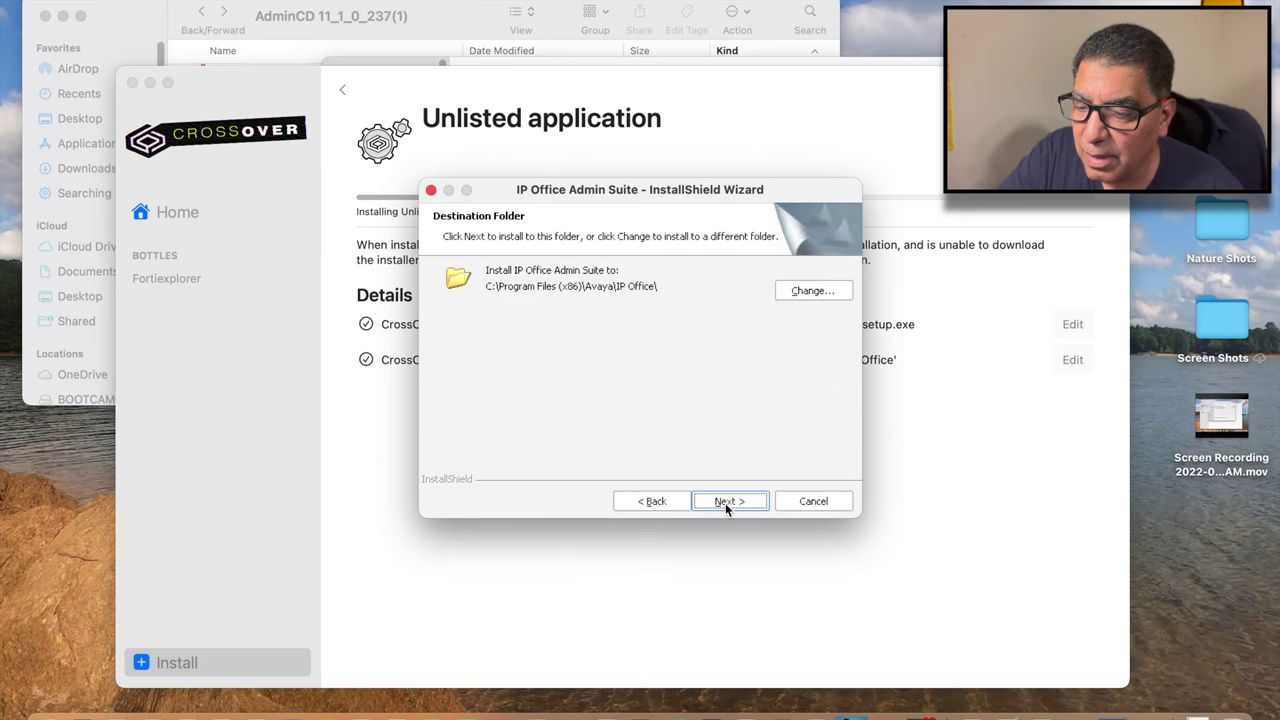
{"action": "left_click", "coordinate": [725, 503]}
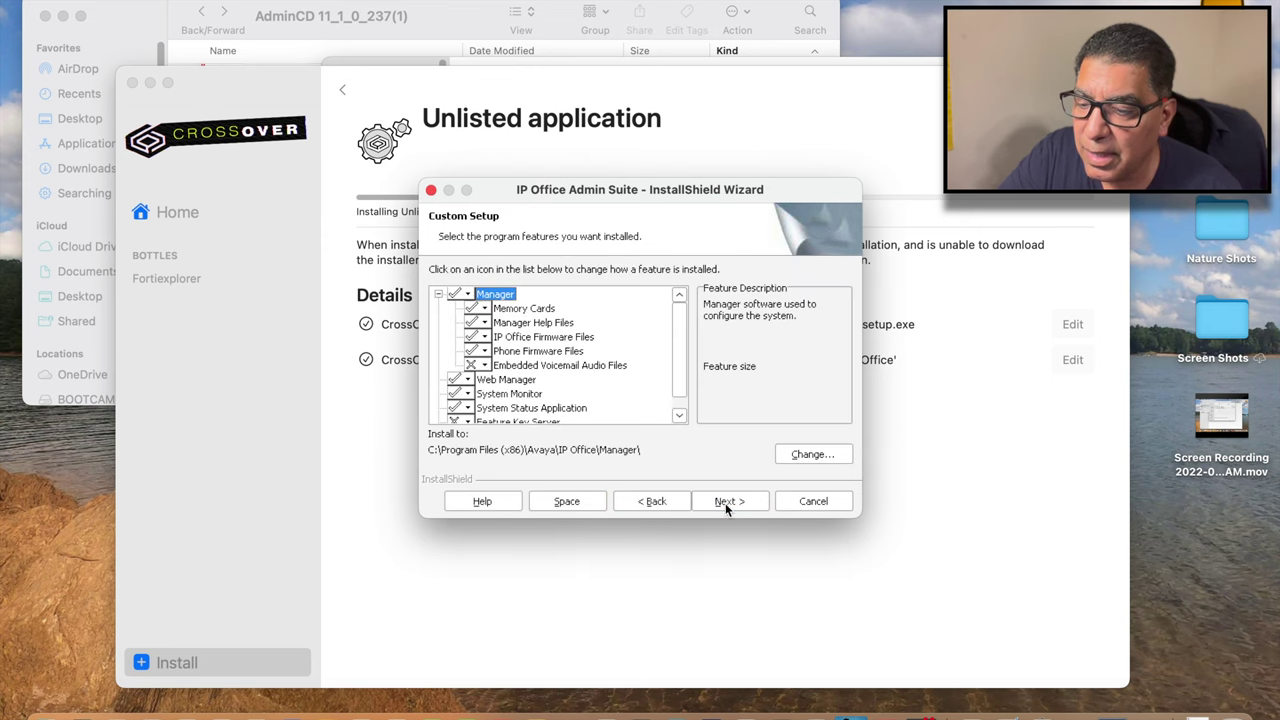
{"action": "left_click", "coordinate": [725, 503]}
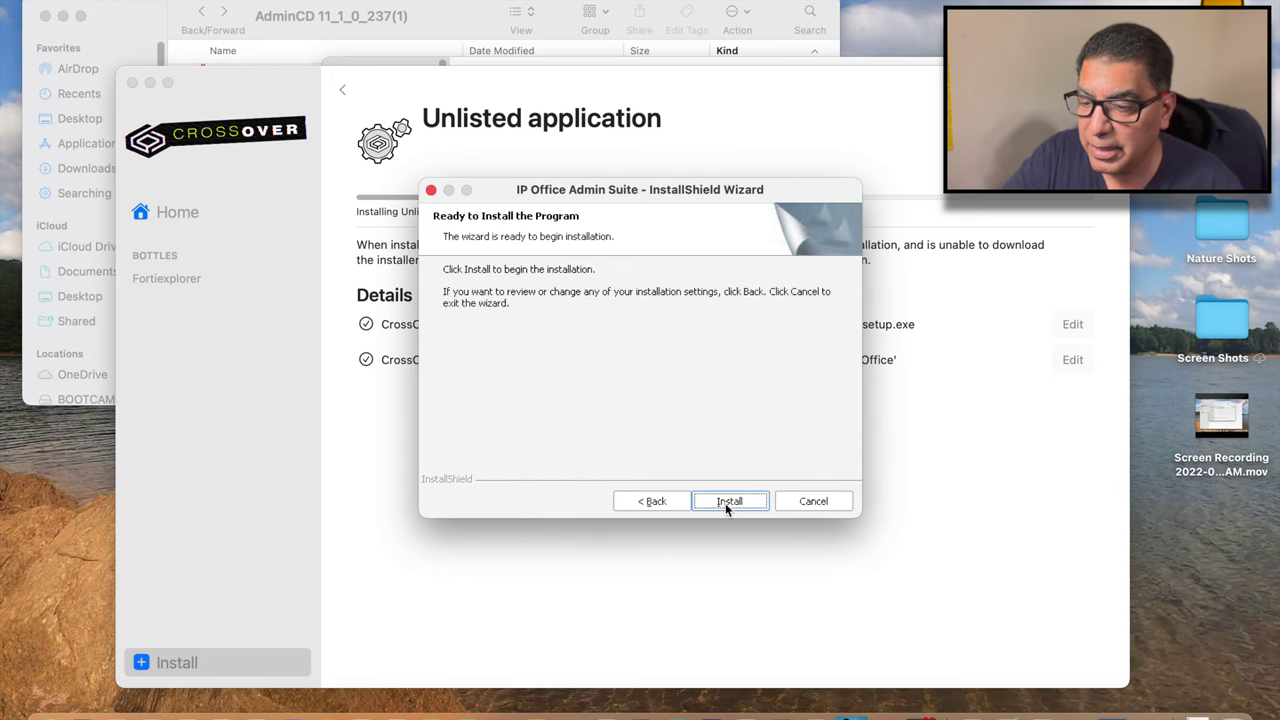
{"action": "left_click", "coordinate": [725, 503]}
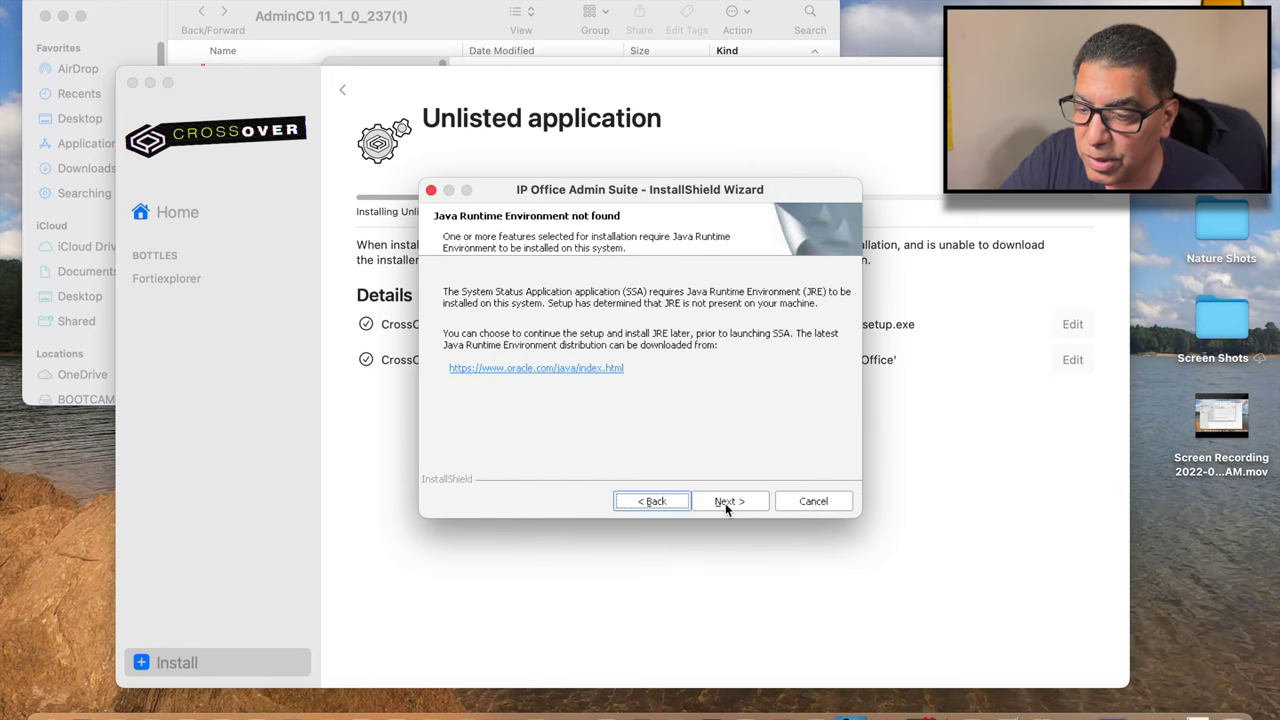
{"action": "left_click", "coordinate": [725, 503]}
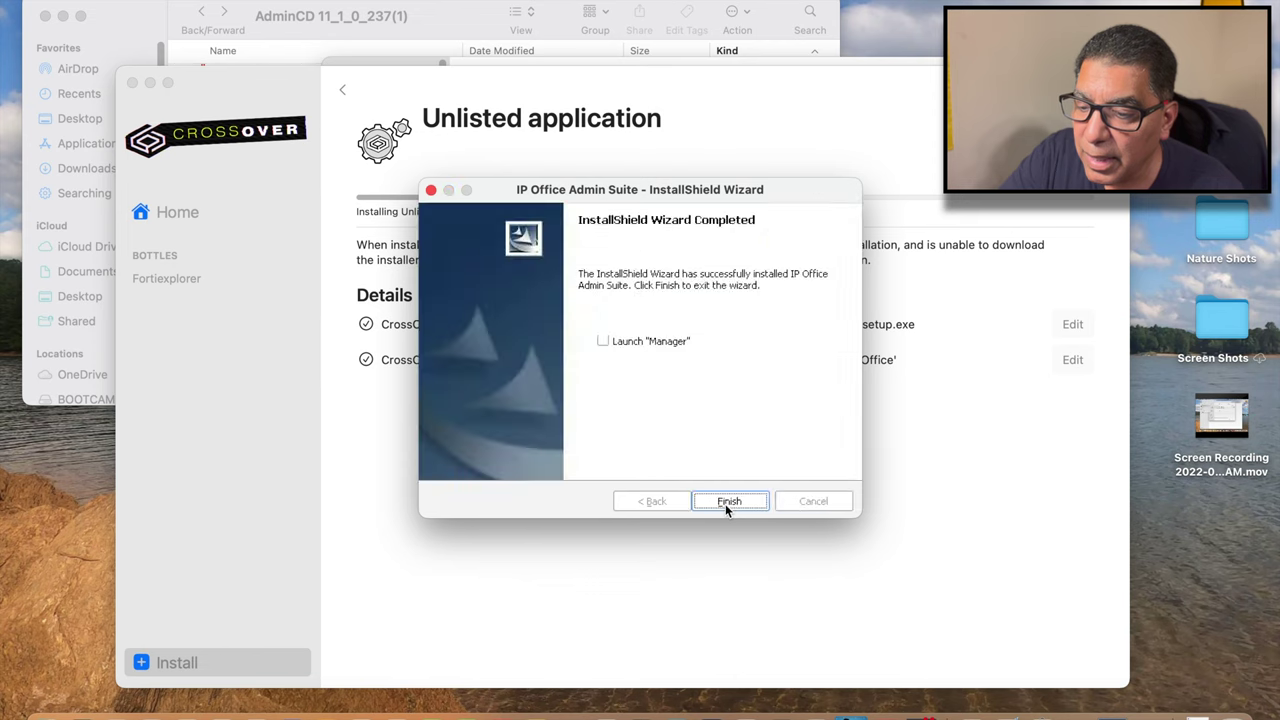
{"action": "left_click", "coordinate": [727, 502]}
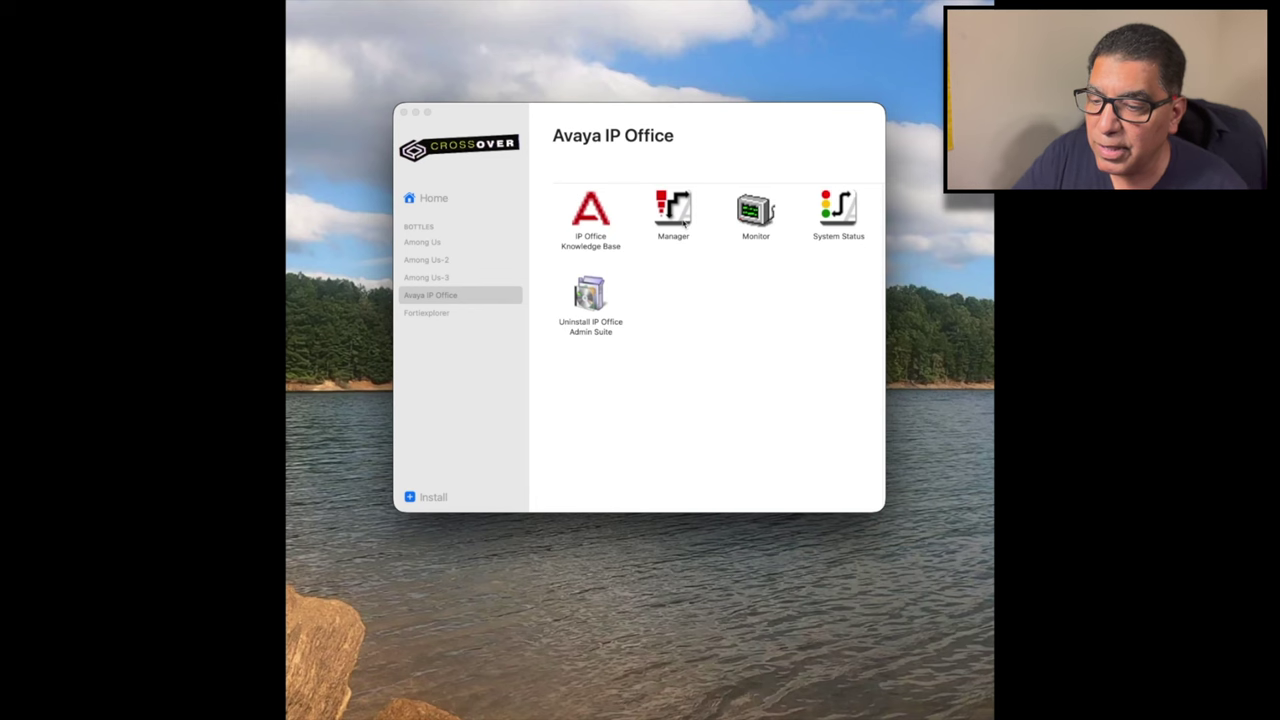
{"action": "left_click", "coordinate": [684, 222]}
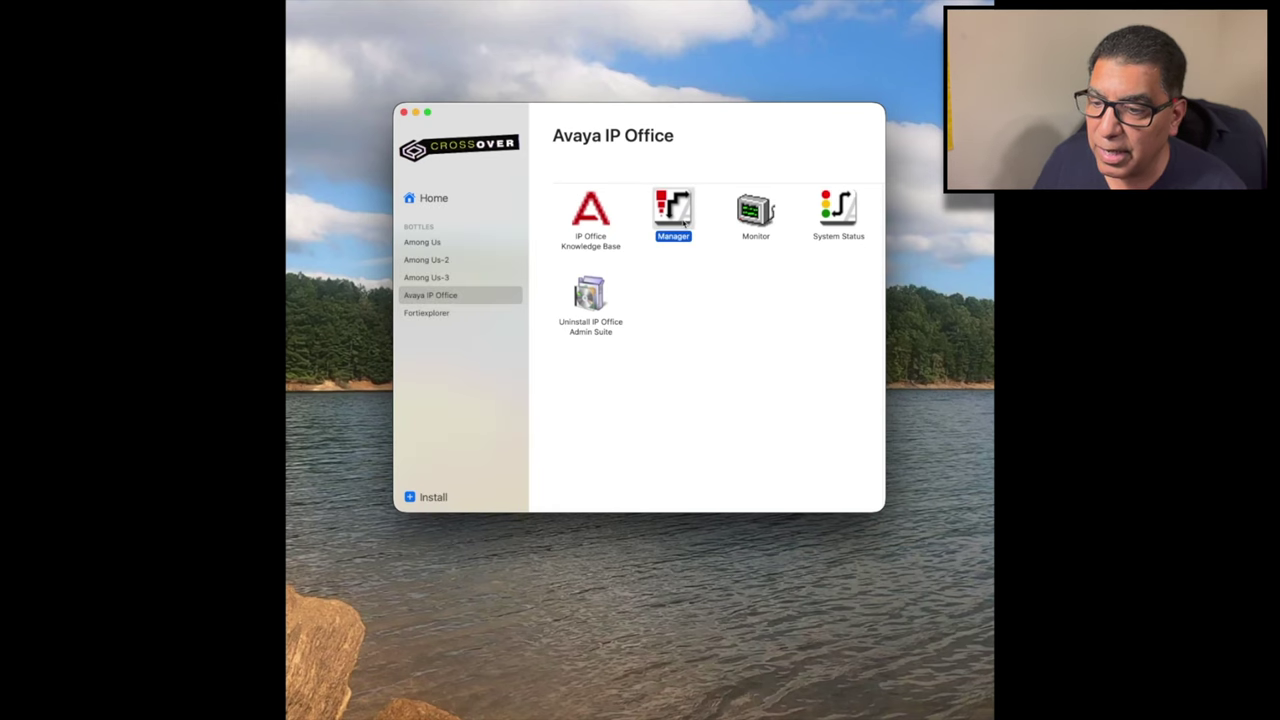
{"action": "right_click", "coordinate": [686, 218]}
{"action": "left_click", "coordinate": [699, 226]}
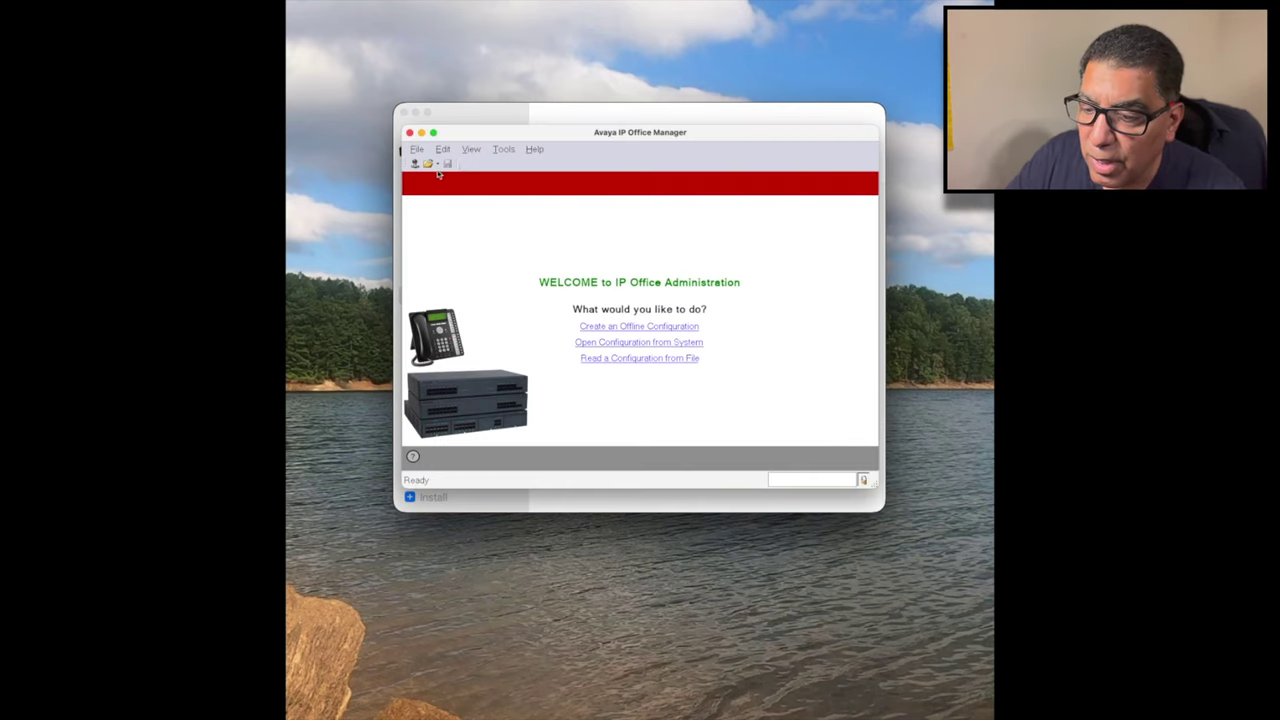
{"action": "left_click", "coordinate": [418, 150]}
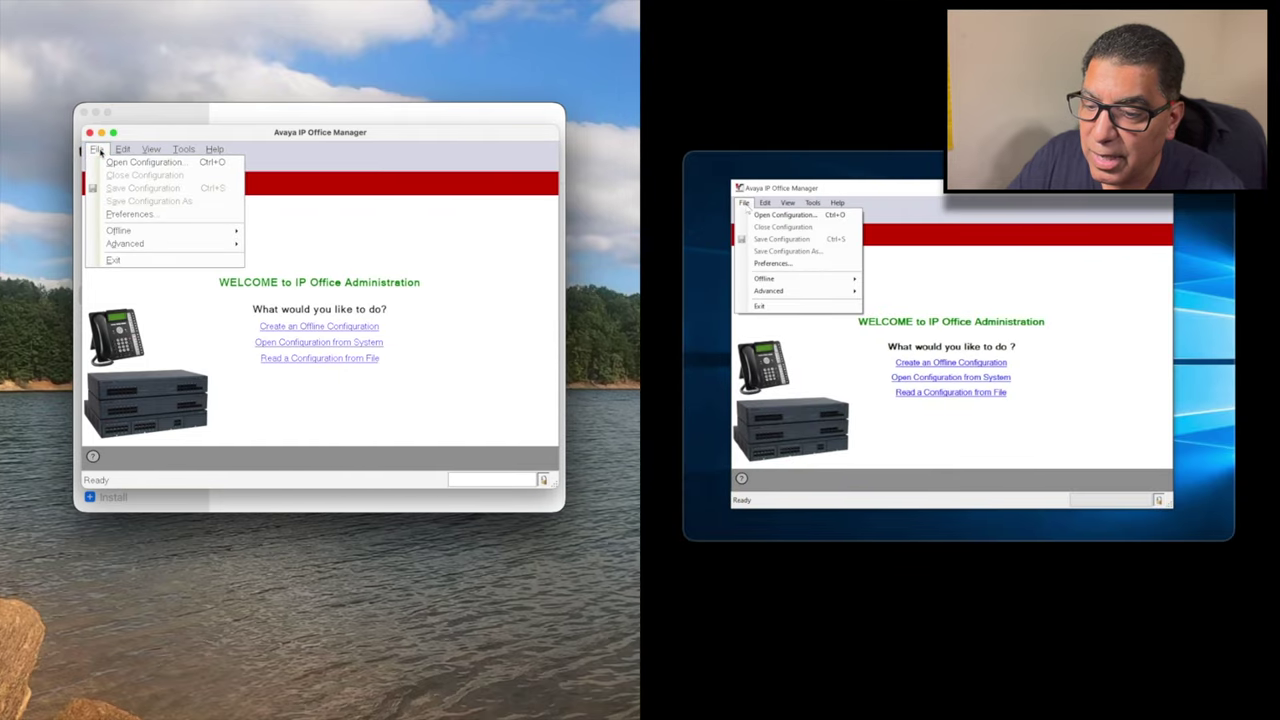
{"action": "mouse_move", "coordinate": [118, 150]}
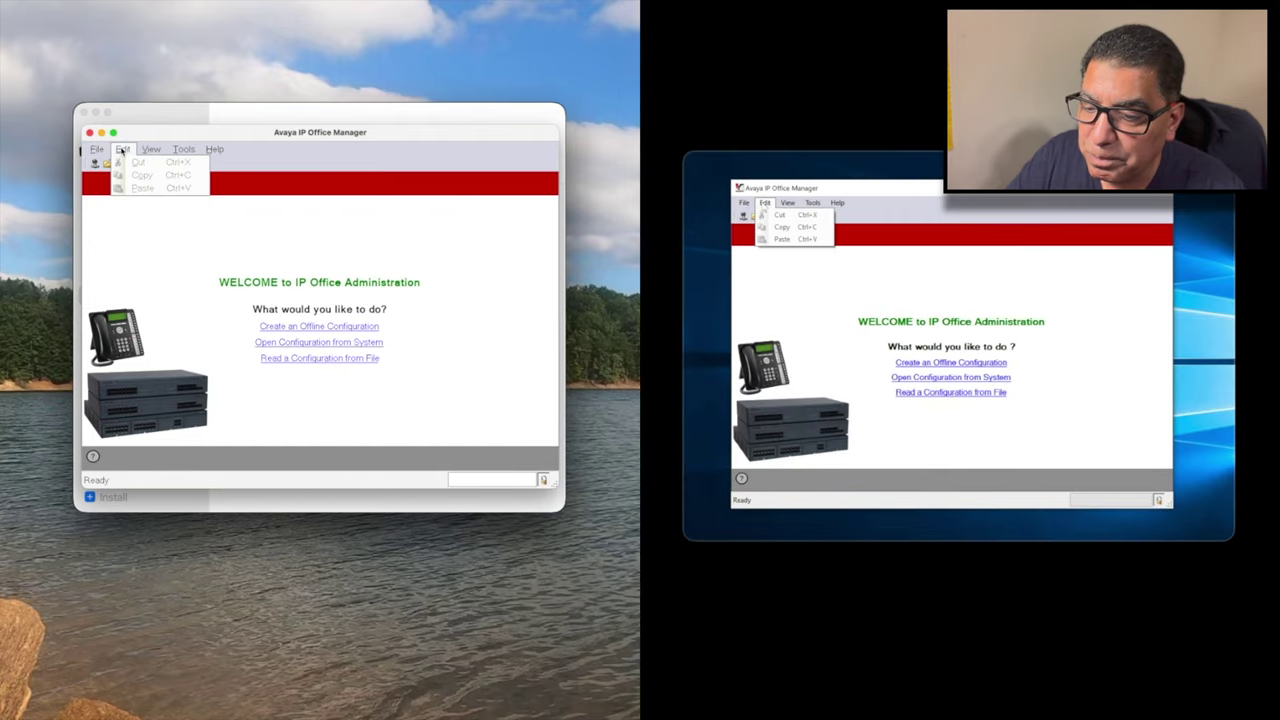
{"action": "mouse_move", "coordinate": [788, 206]}
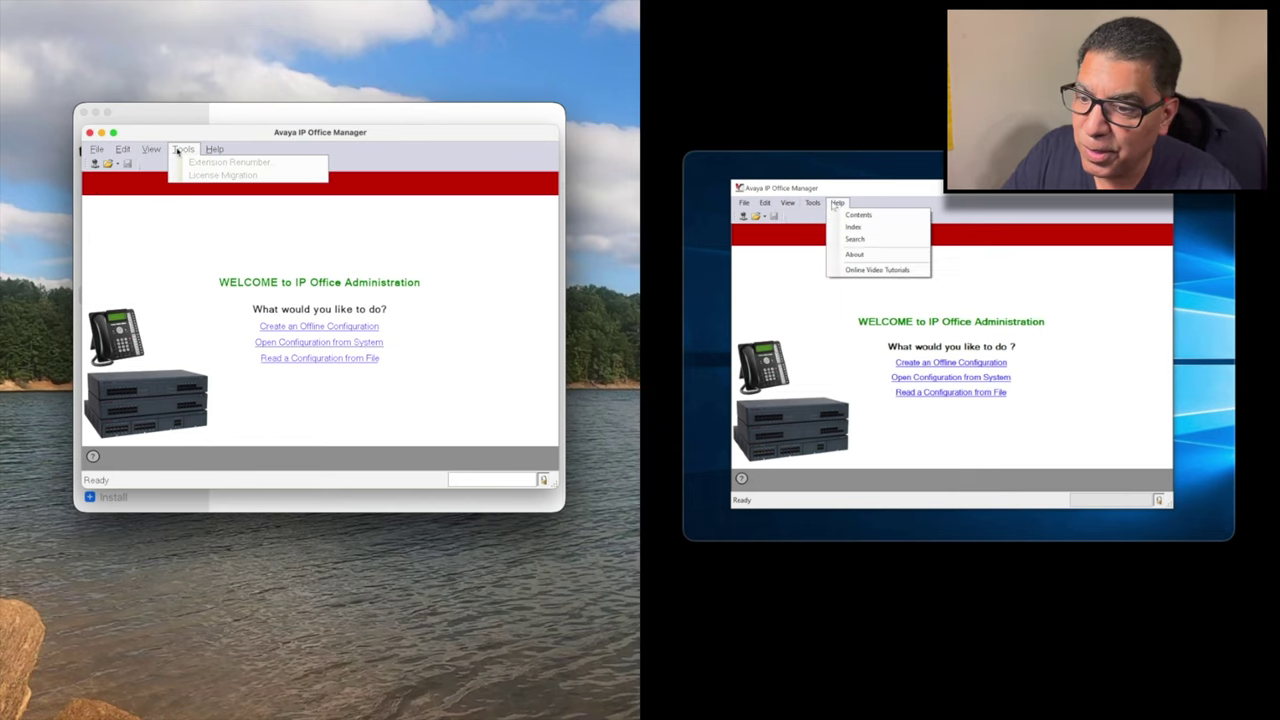
{"action": "left_click", "coordinate": [207, 152]}
{"action": "left_click", "coordinate": [837, 204]}
{"action": "left_click", "coordinate": [748, 206]}
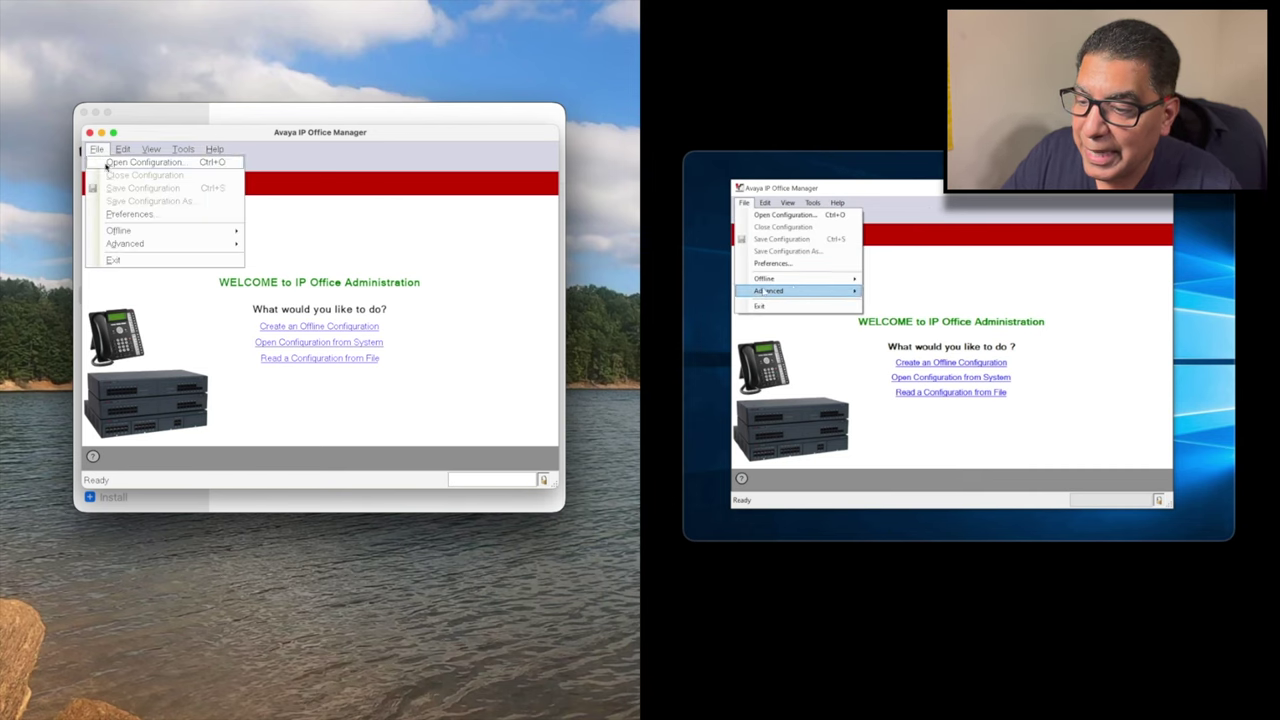
{"action": "mouse_move", "coordinate": [800, 290]}
{"action": "mouse_move", "coordinate": [122, 247]}
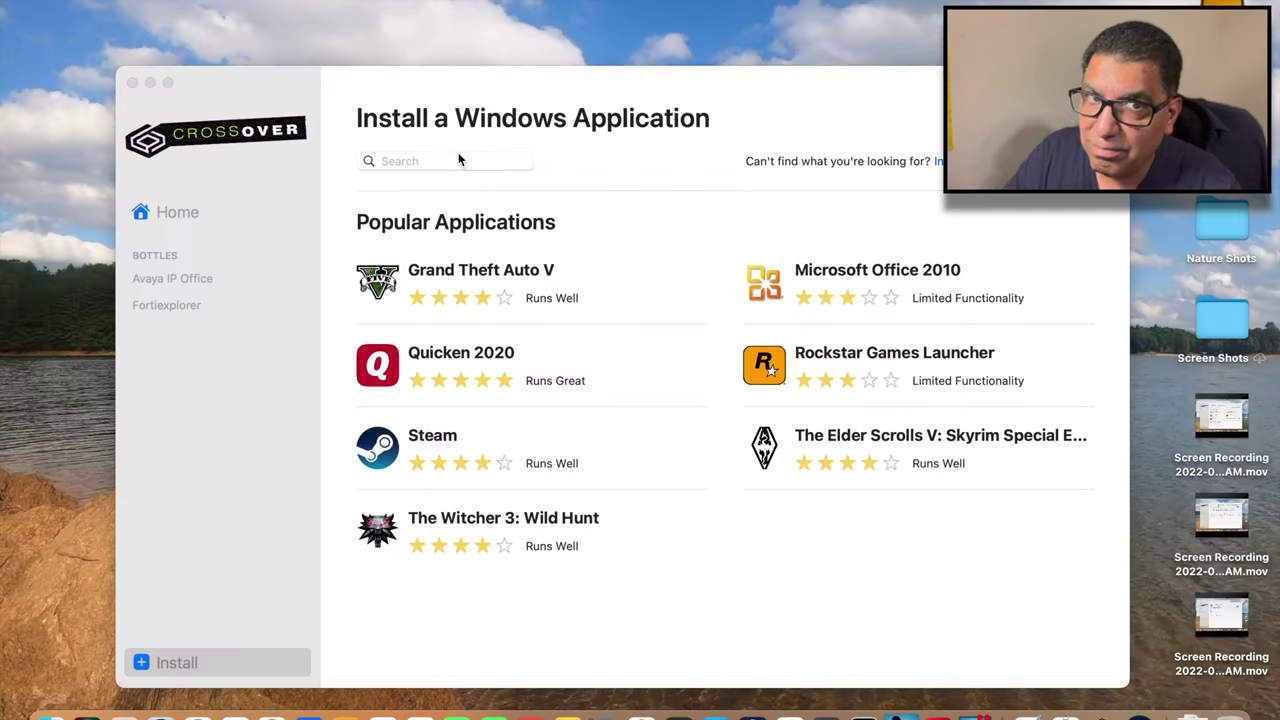
Step: Search the catalogue for 'among us', open the Among Us page and show its extra install options
{"action": "left_click", "coordinate": [459, 160]}
{"action": "type", "text": "am"}
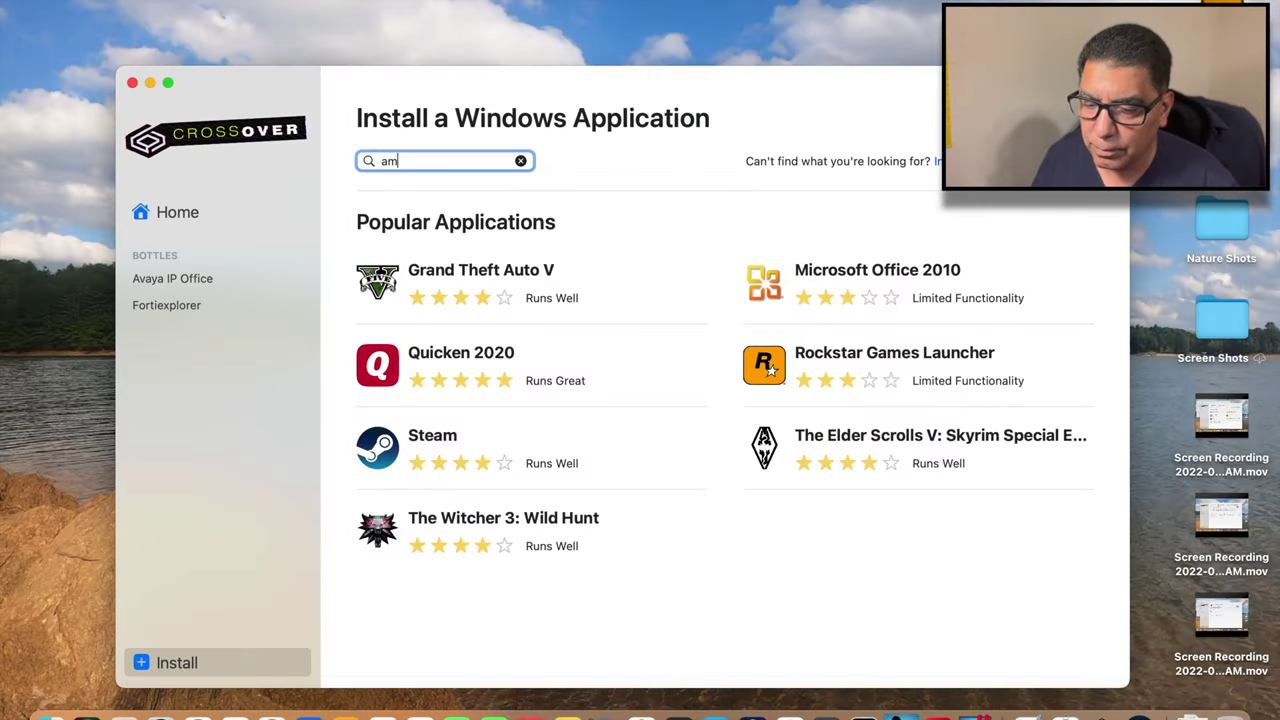
{"action": "type", "text": "ong us"}
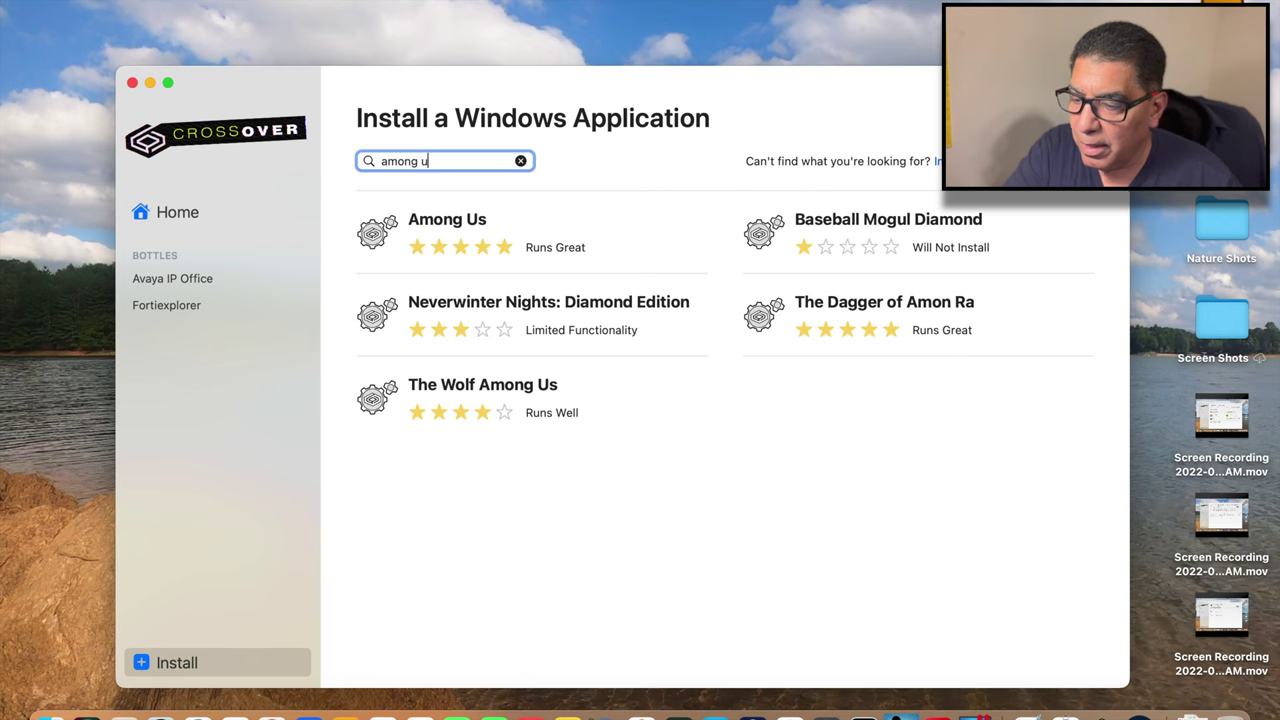
{"action": "left_click", "coordinate": [447, 222]}
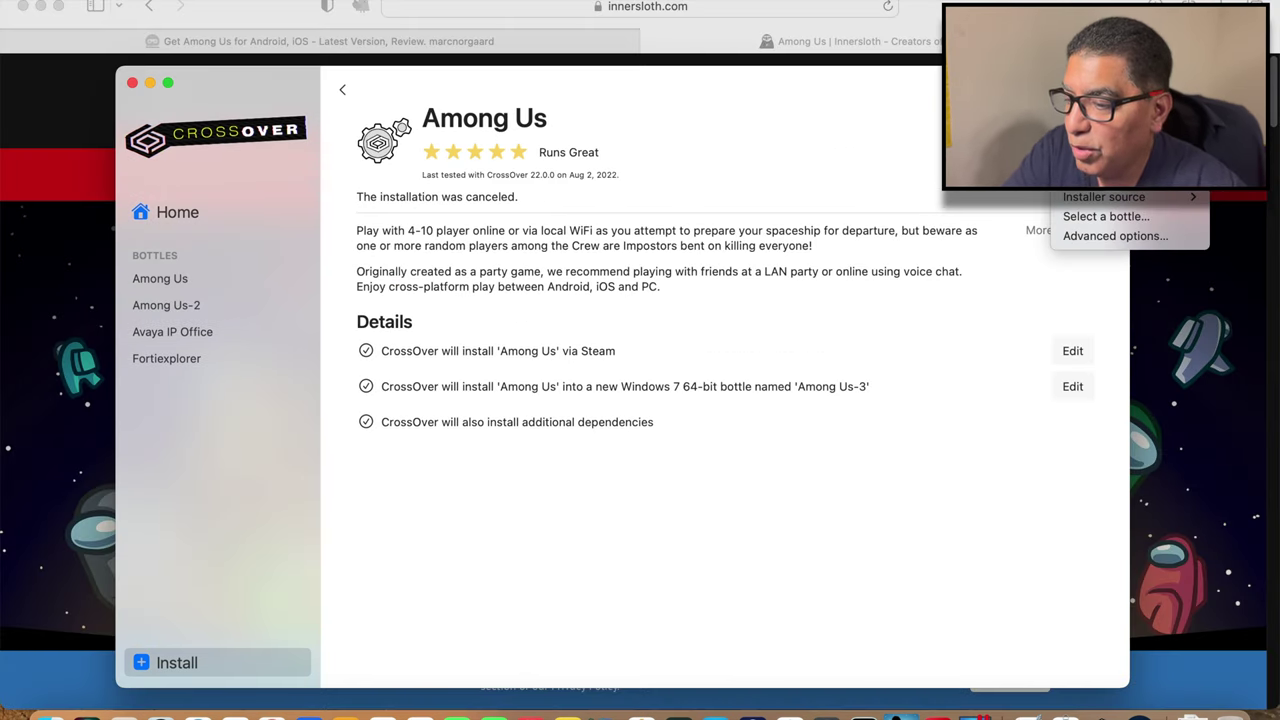
{"action": "left_click", "coordinate": [1038, 230]}
Step: Let CrossOver download the installer, then accept the Arial Black font licence and XML parser setup
{"action": "left_click", "coordinate": [1038, 230]}
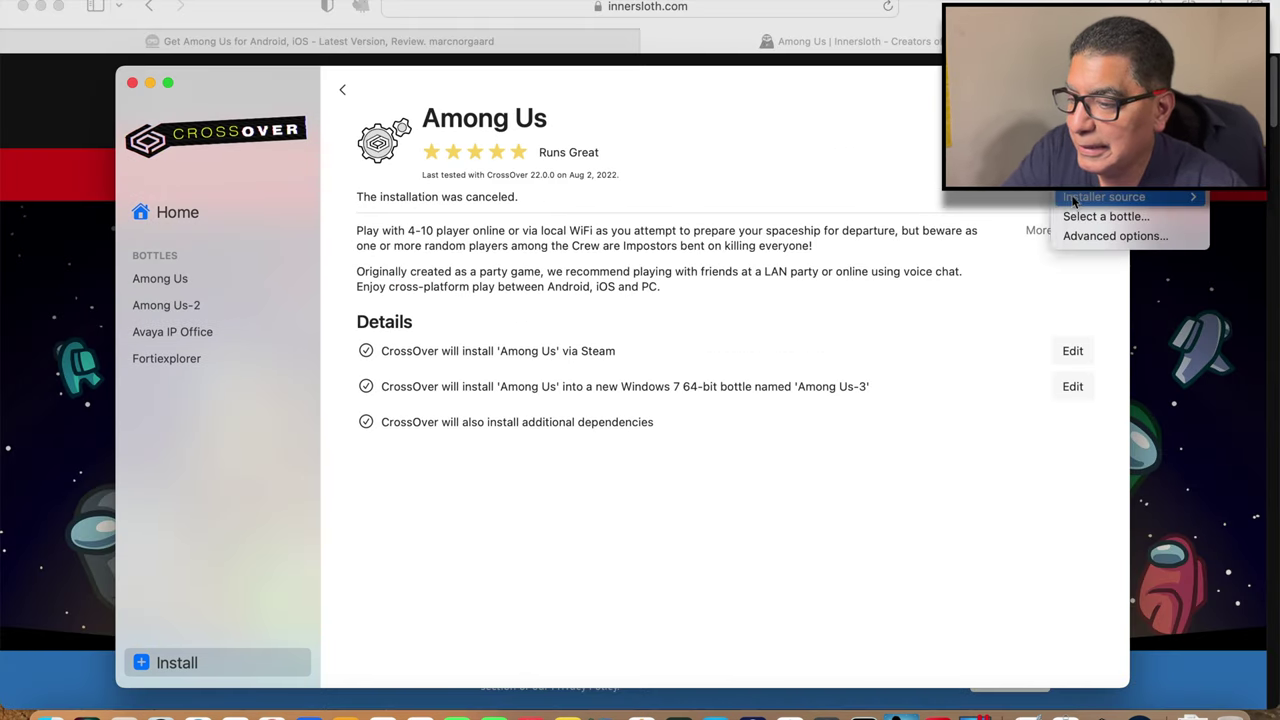
{"action": "mouse_move", "coordinate": [1104, 197]}
{"action": "left_click", "coordinate": [1000, 216]}
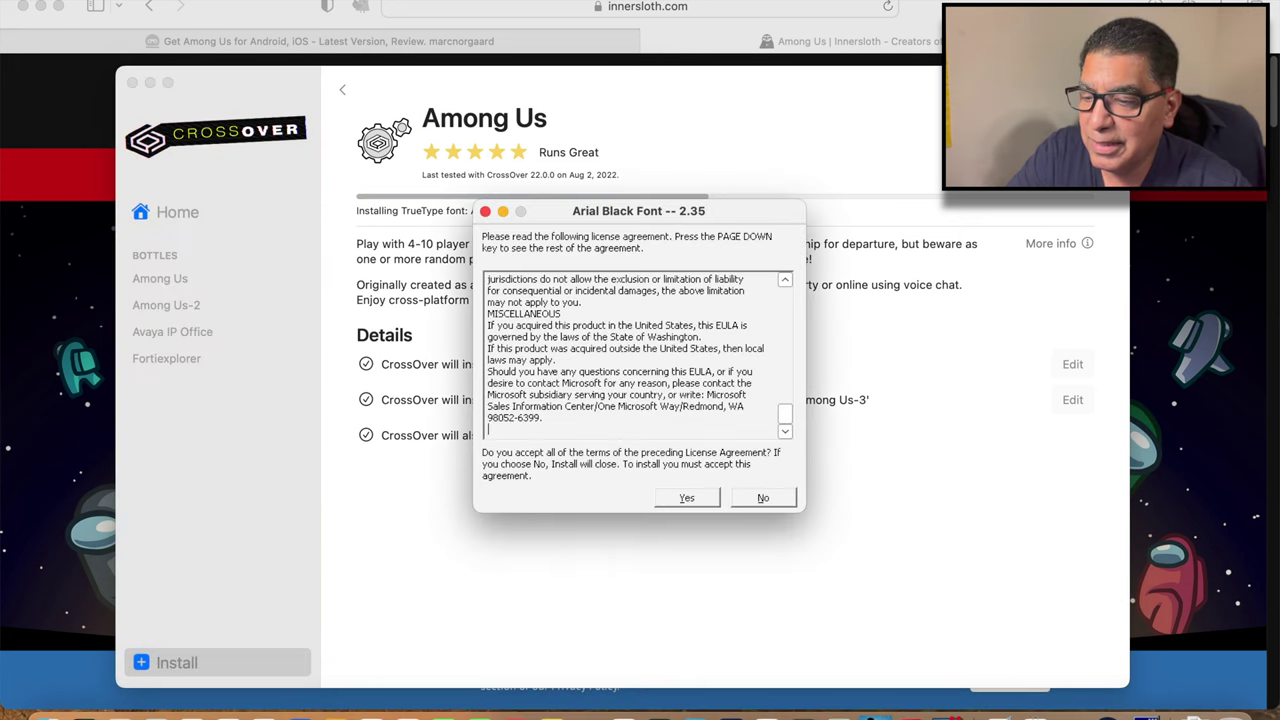
{"action": "left_click", "coordinate": [705, 499]}
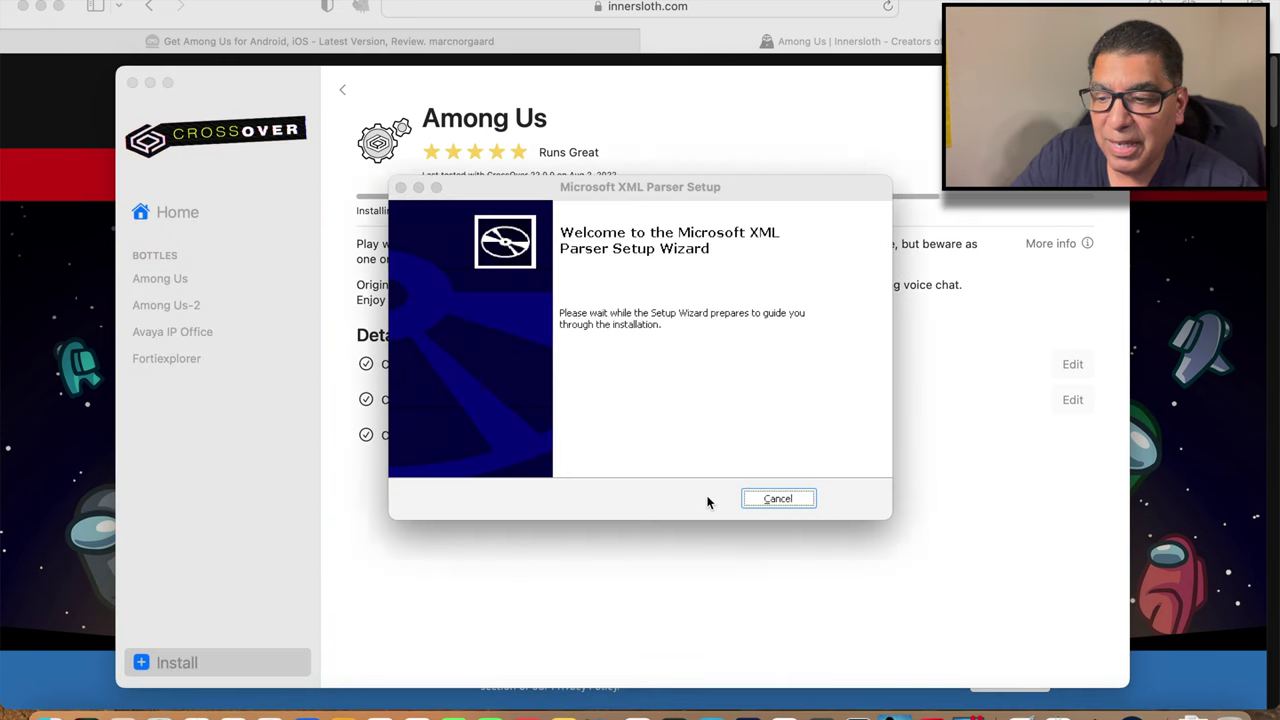
{"action": "left_click", "coordinate": [700, 498]}
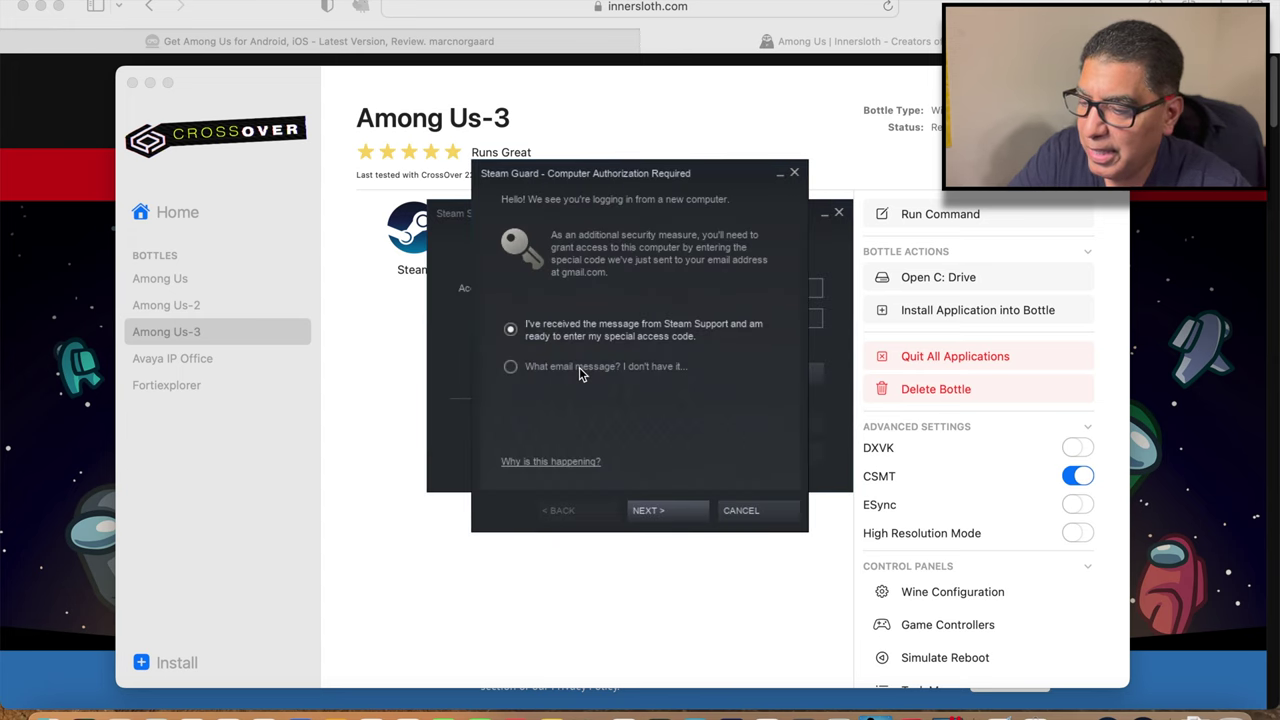
Step: Authorize this computer with the Steam Guard access code, then launch Steam from the Among Us-3 bottle
{"action": "left_click", "coordinate": [648, 510]}
{"action": "left_click", "coordinate": [648, 512]}
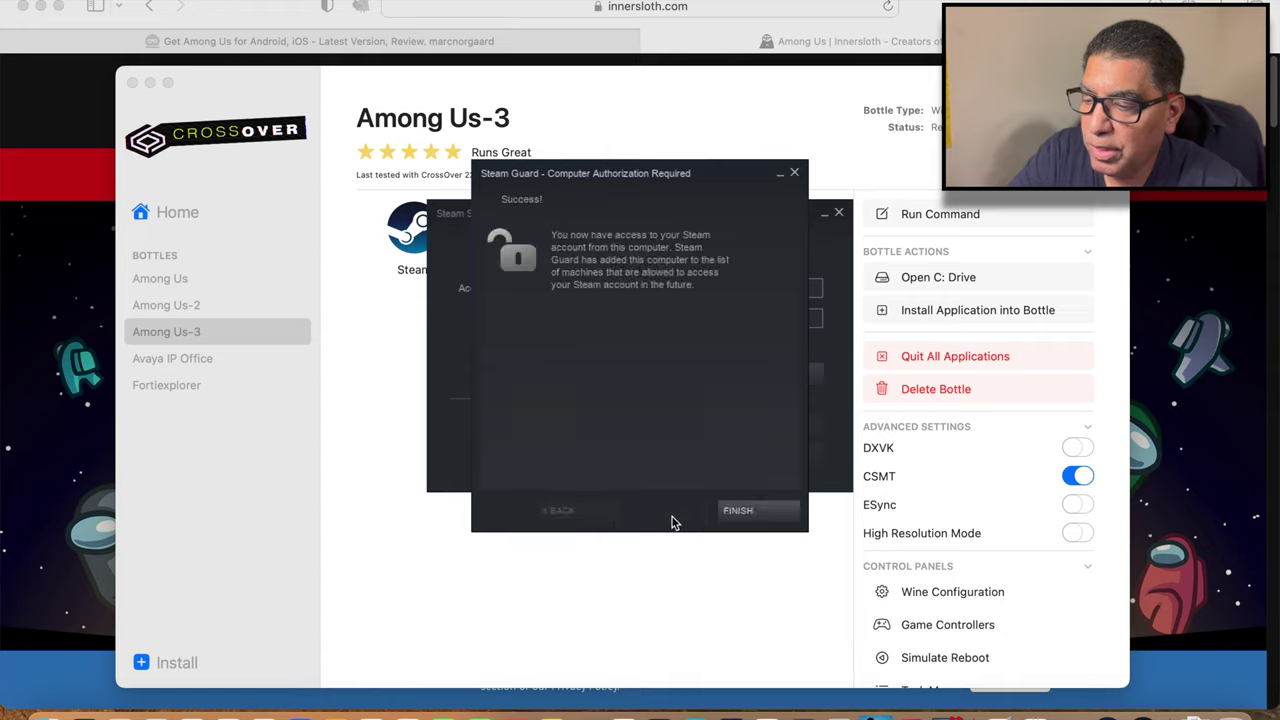
{"action": "key", "text": "Return"}
{"action": "right_click", "coordinate": [414, 255]}
{"action": "left_click", "coordinate": [428, 259]}
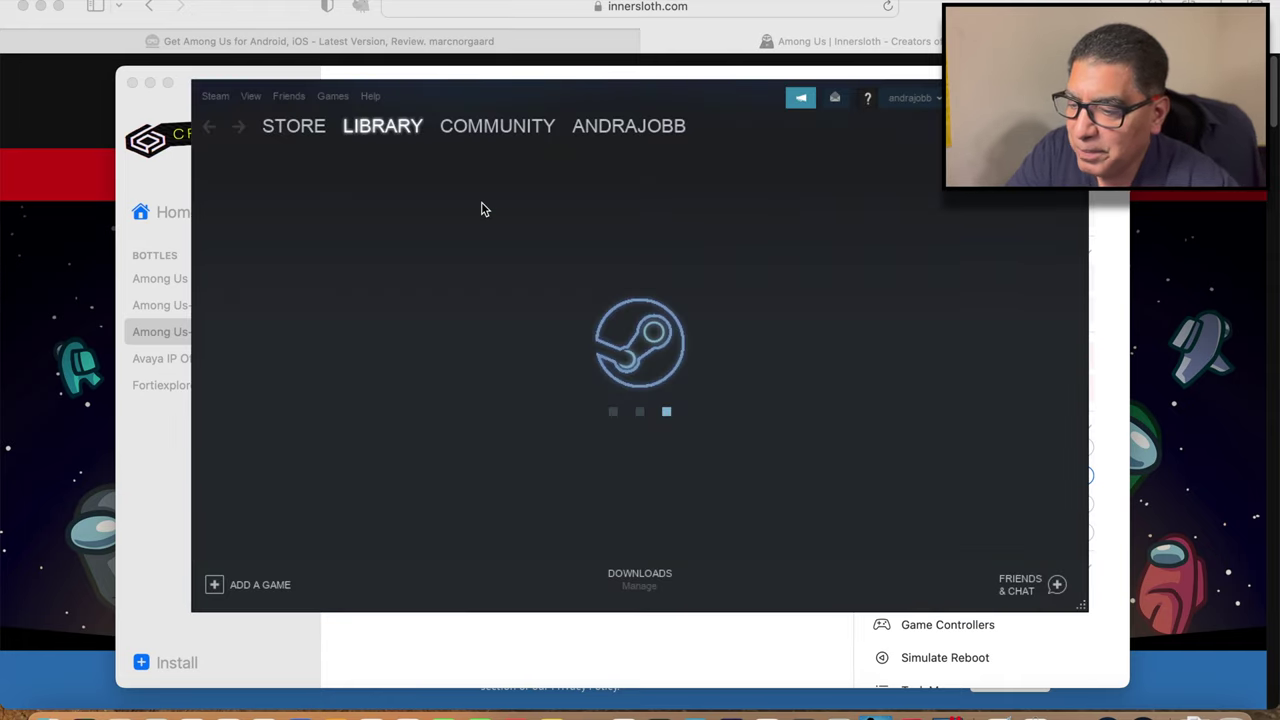
Step: Set the Steam friends status to Invisible and close the friends list
{"action": "left_click", "coordinate": [638, 102]}
{"action": "left_click", "coordinate": [646, 167]}
{"action": "left_click", "coordinate": [716, 83]}
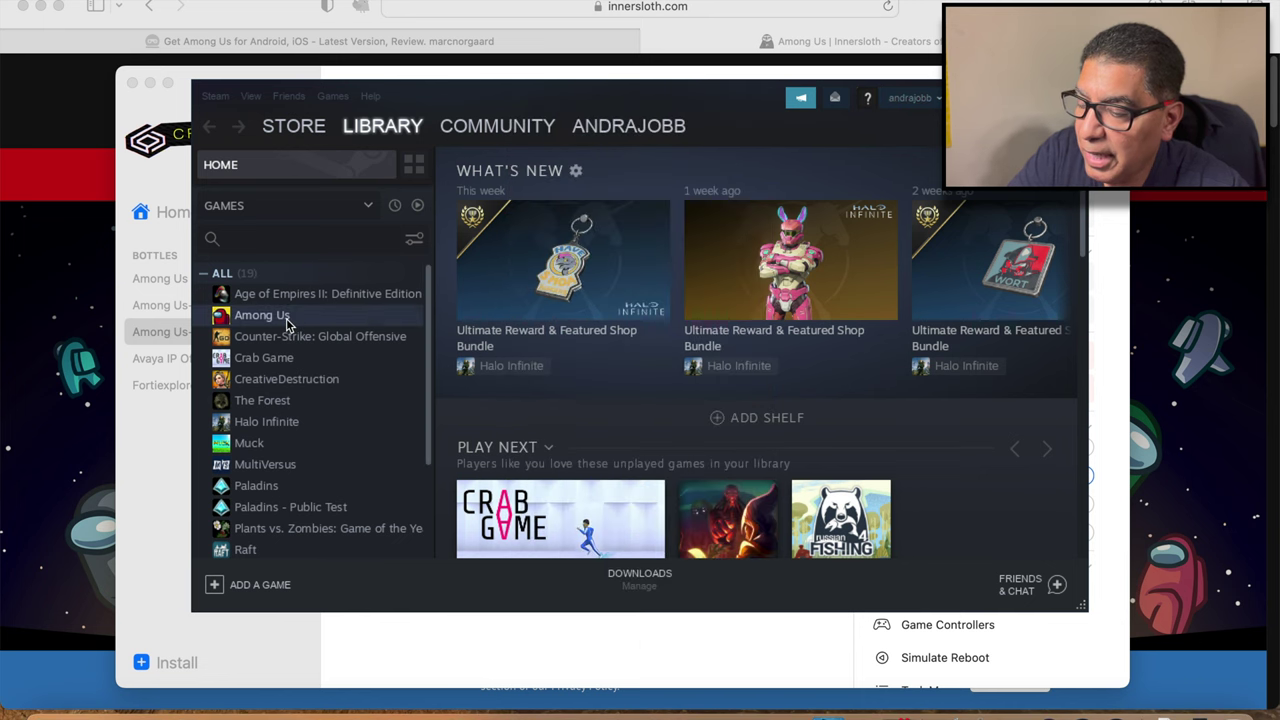
Step: Install Among Us from its library page and close the dialog once the download finishes
{"action": "left_click", "coordinate": [285, 318]}
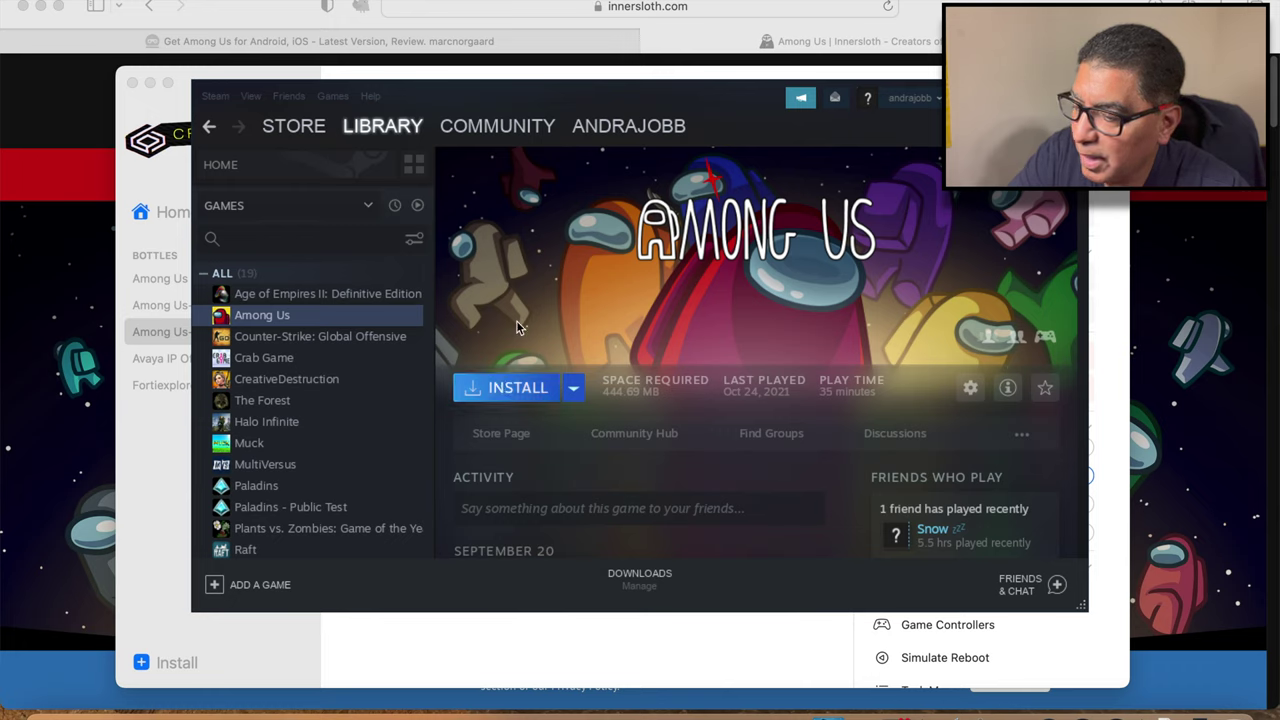
{"action": "left_click", "coordinate": [509, 397]}
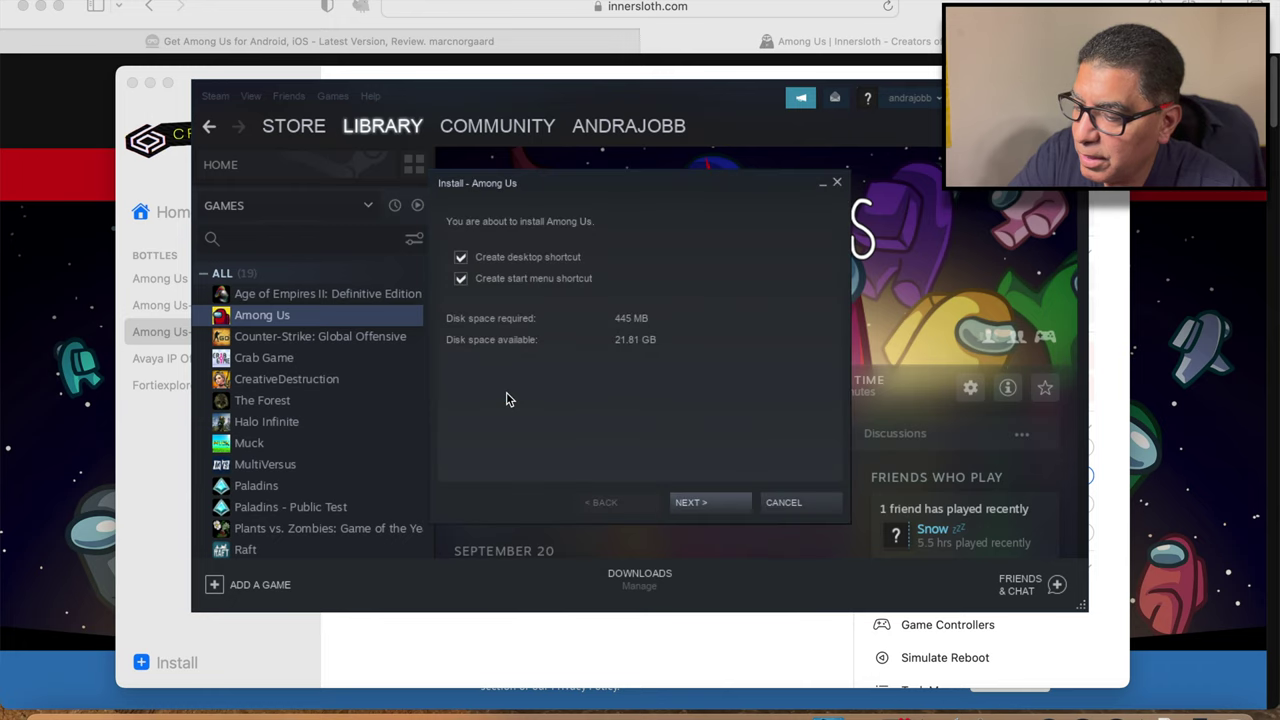
{"action": "left_click", "coordinate": [713, 503]}
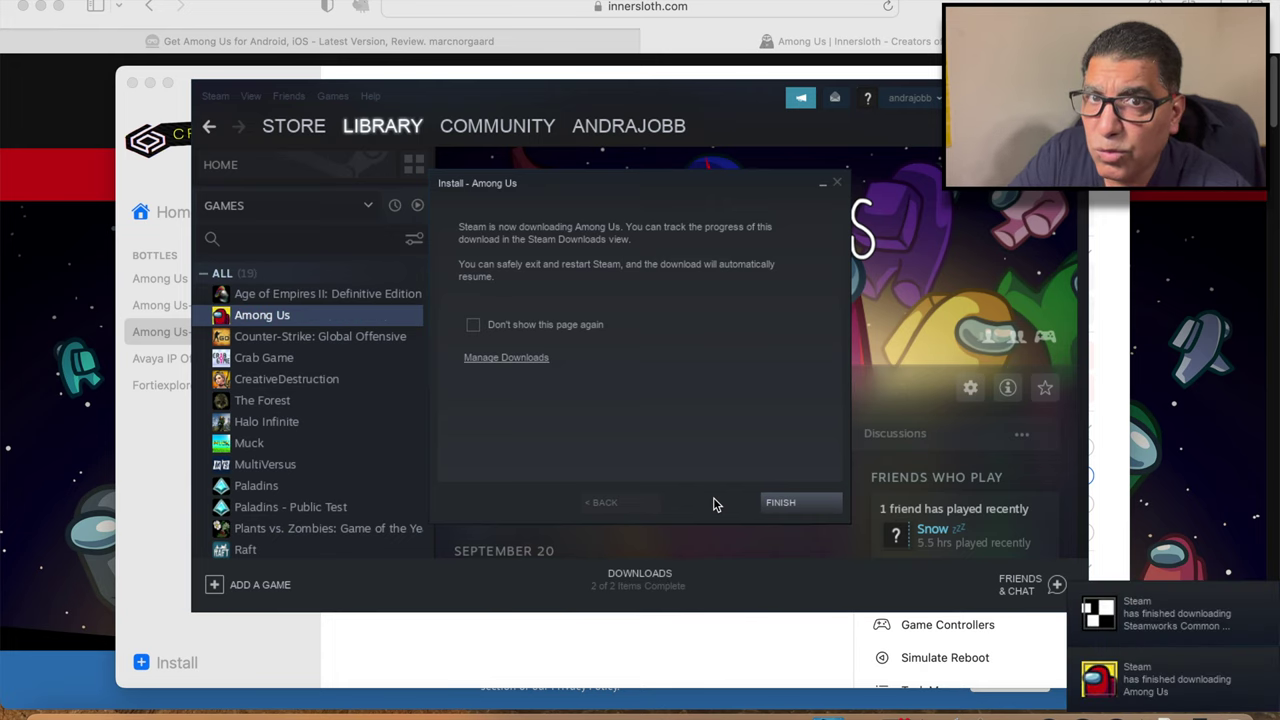
{"action": "left_click", "coordinate": [780, 502]}
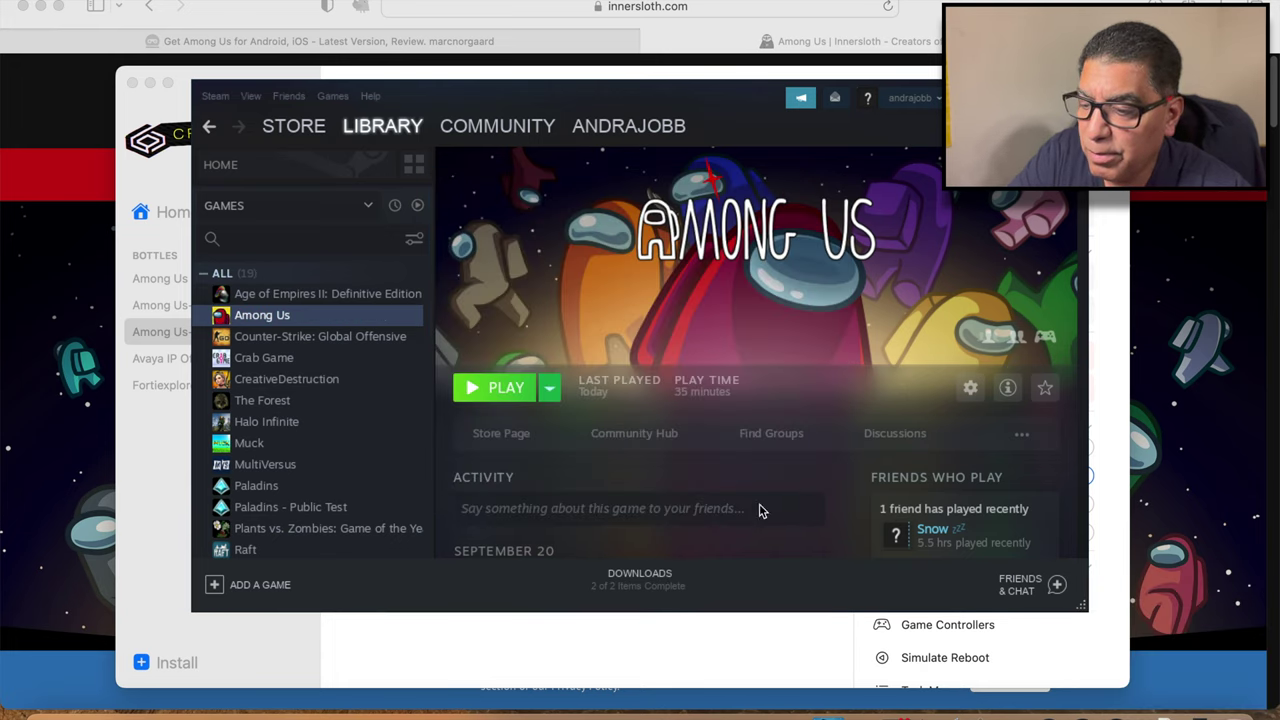
Step: Launch Among Us and accept the Privacy Policy to load into the game
{"action": "left_click", "coordinate": [490, 393]}
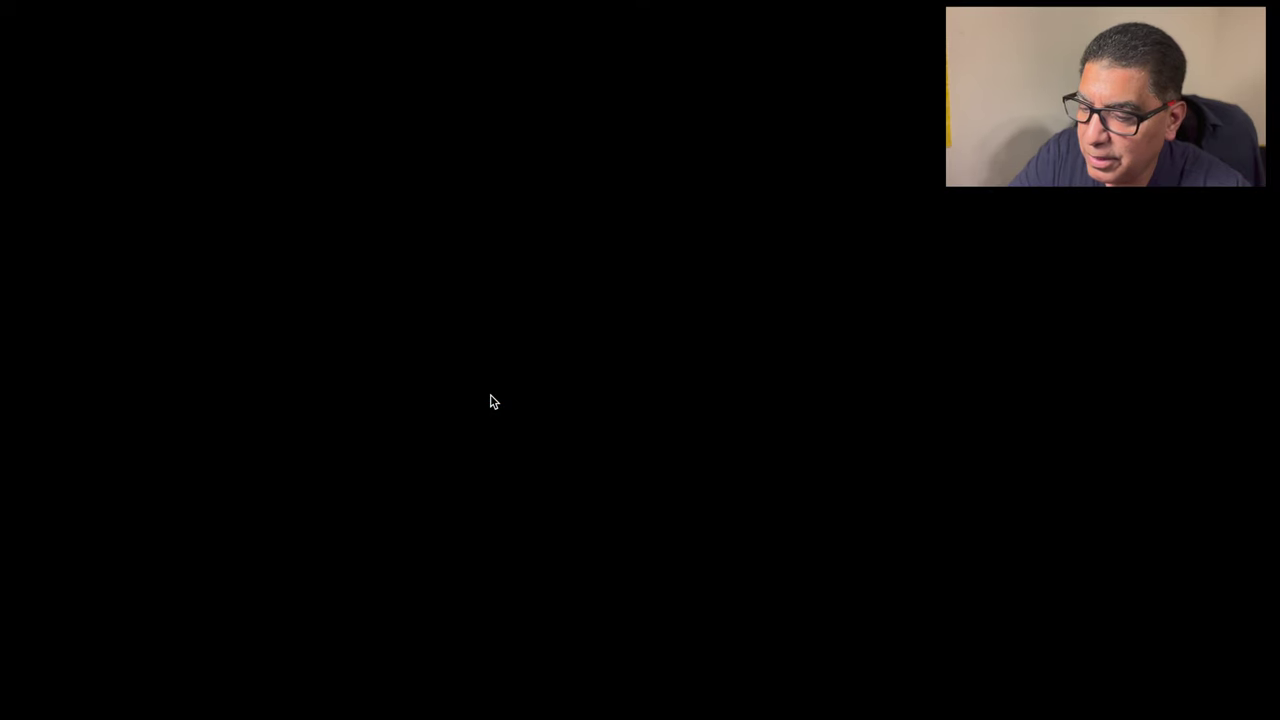
{"action": "left_click", "coordinate": [778, 591]}
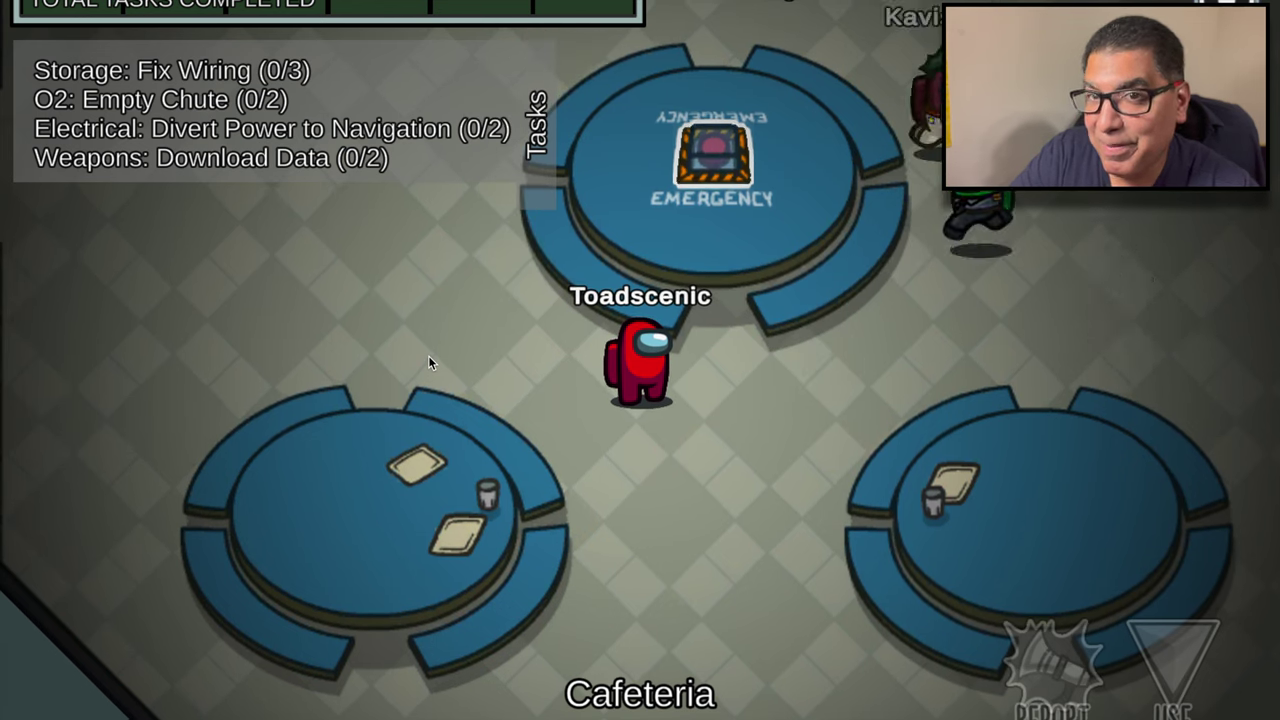
Step: Walk the red crewmate from the Cafeteria into Weapons, back past the emergency table, and into Storage
{"action": "key", "text": "d"}
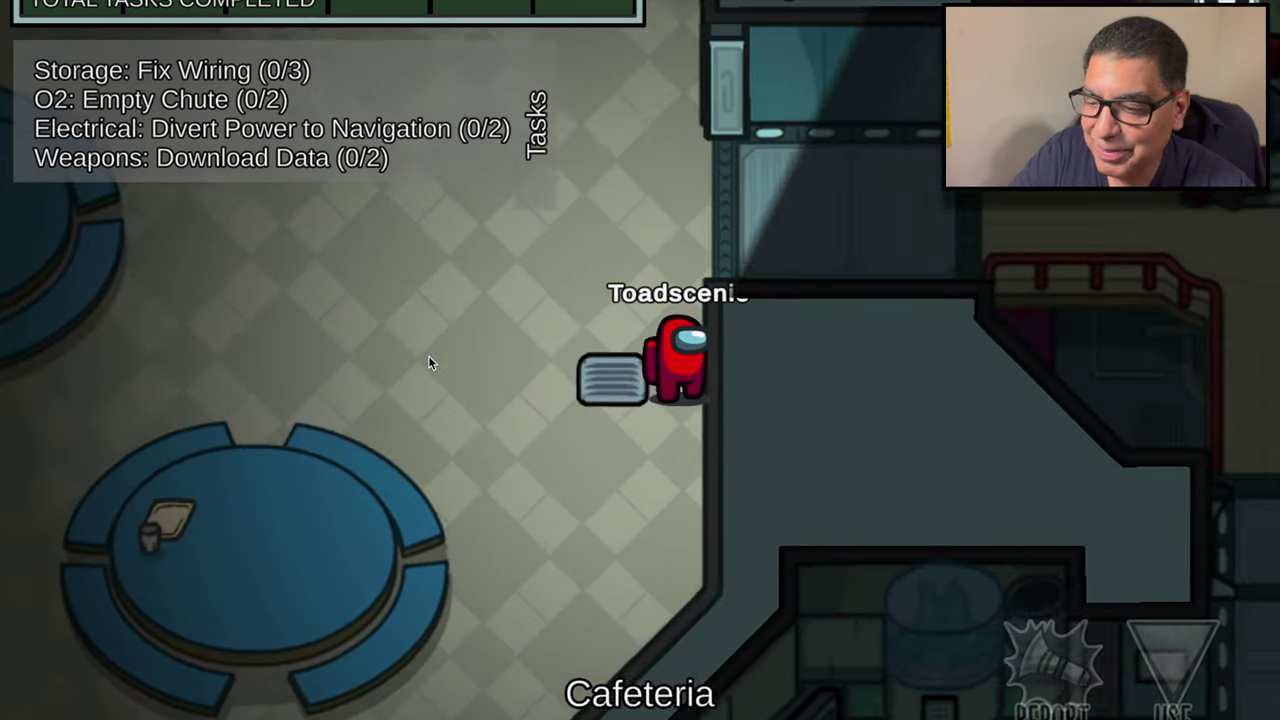
{"action": "key", "text": "d"}
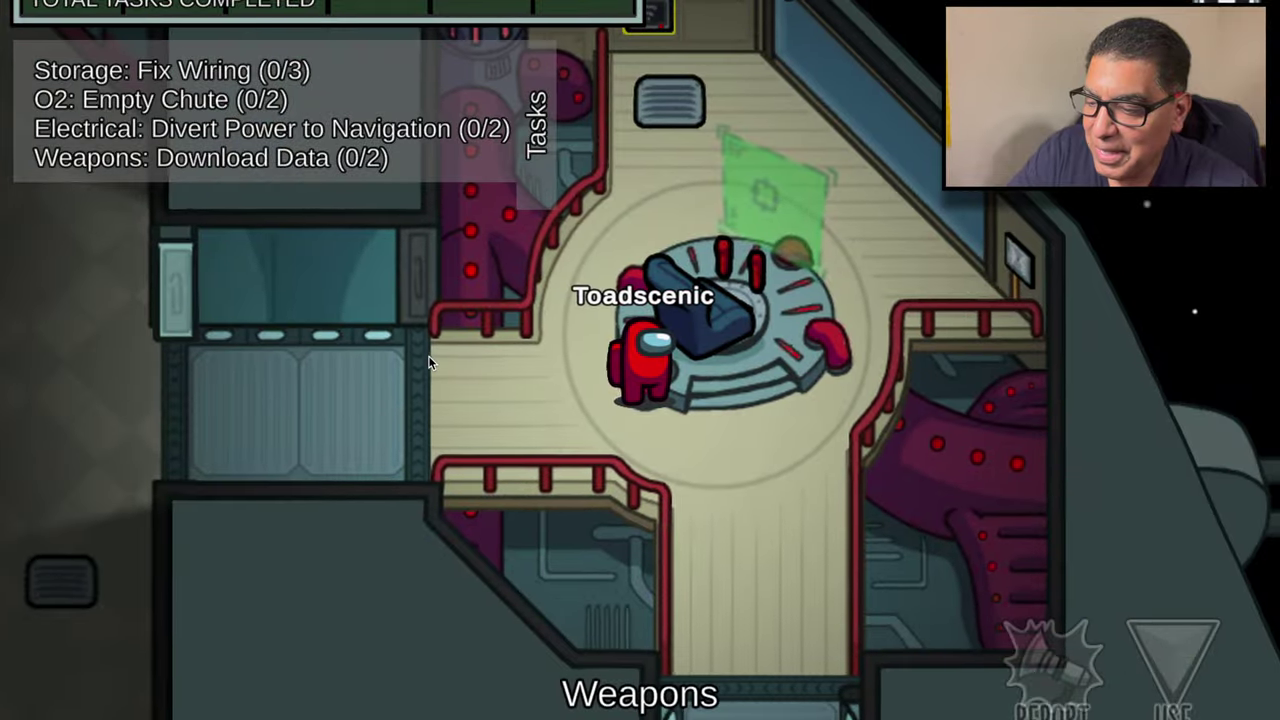
{"action": "key", "text": "w"}
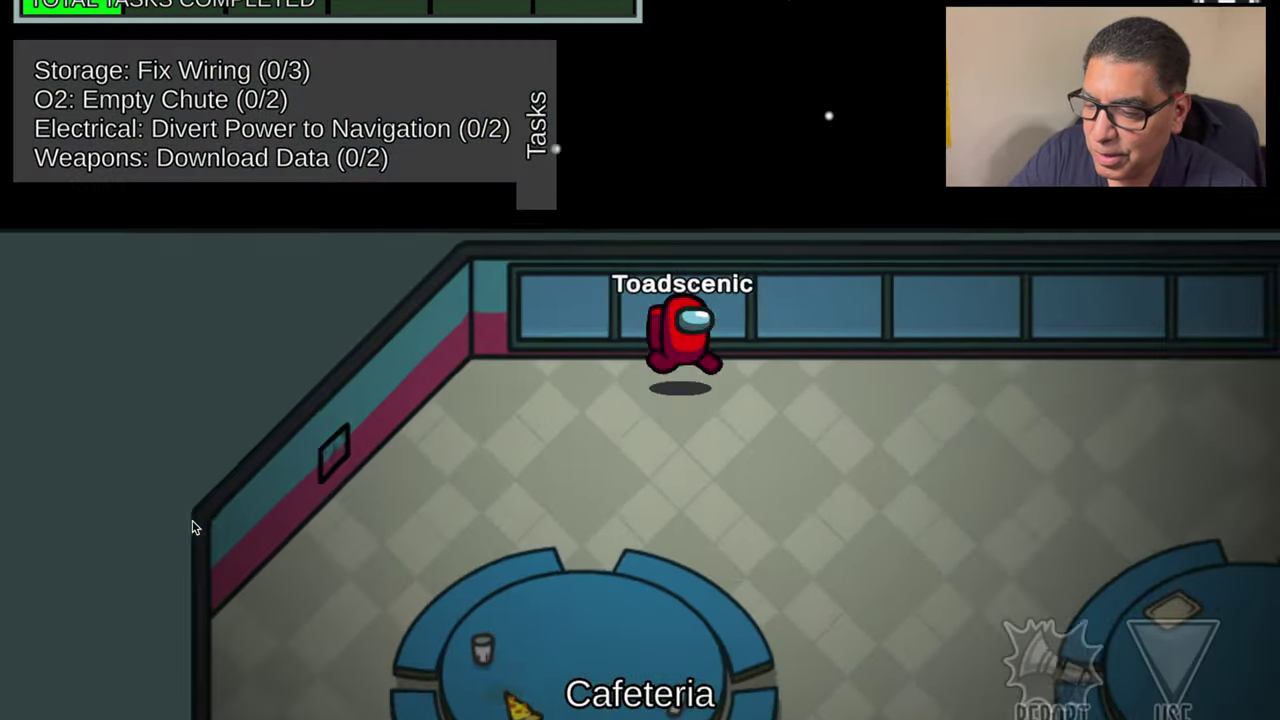
{"action": "key", "text": "s"}
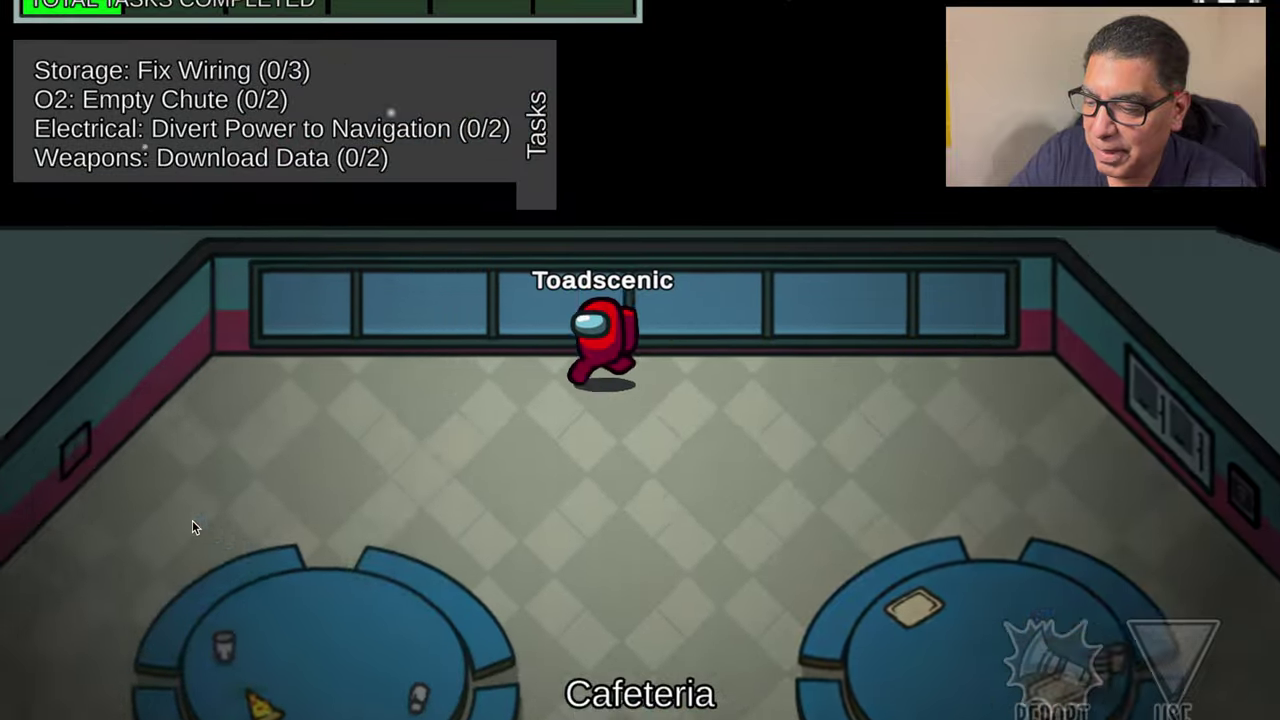
{"action": "key", "text": "a"}
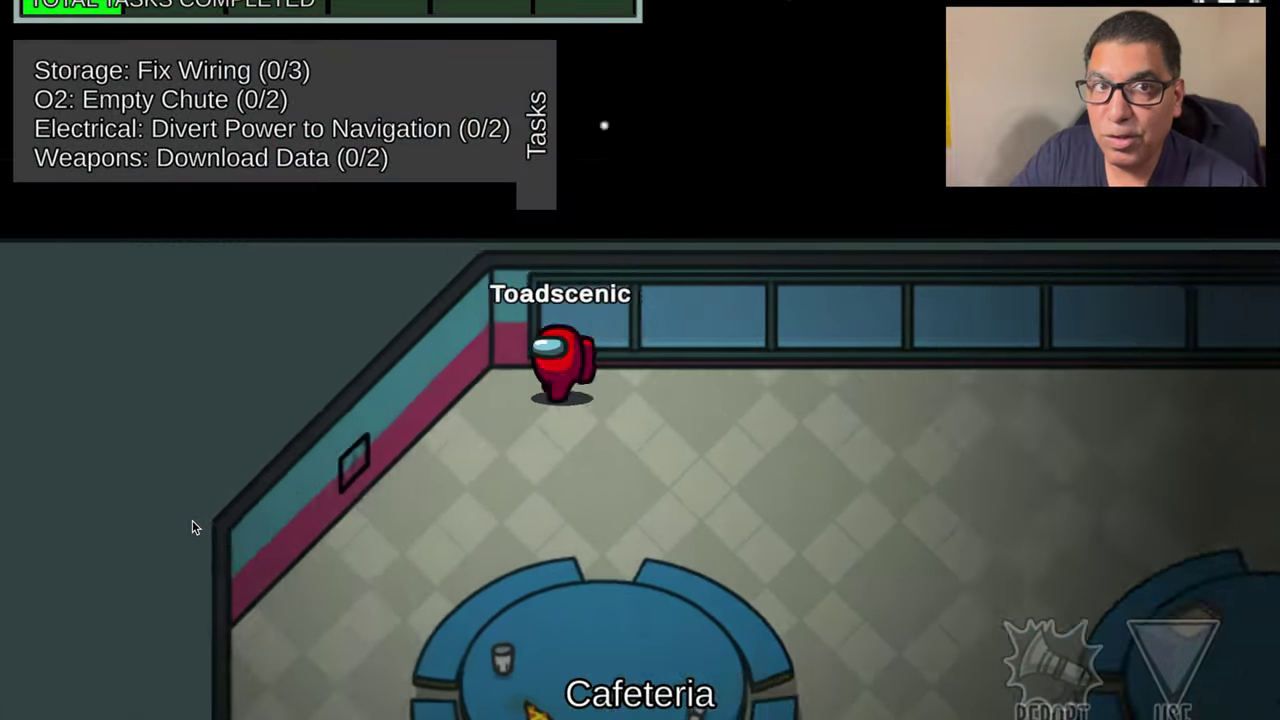
{"action": "key", "text": "s"}
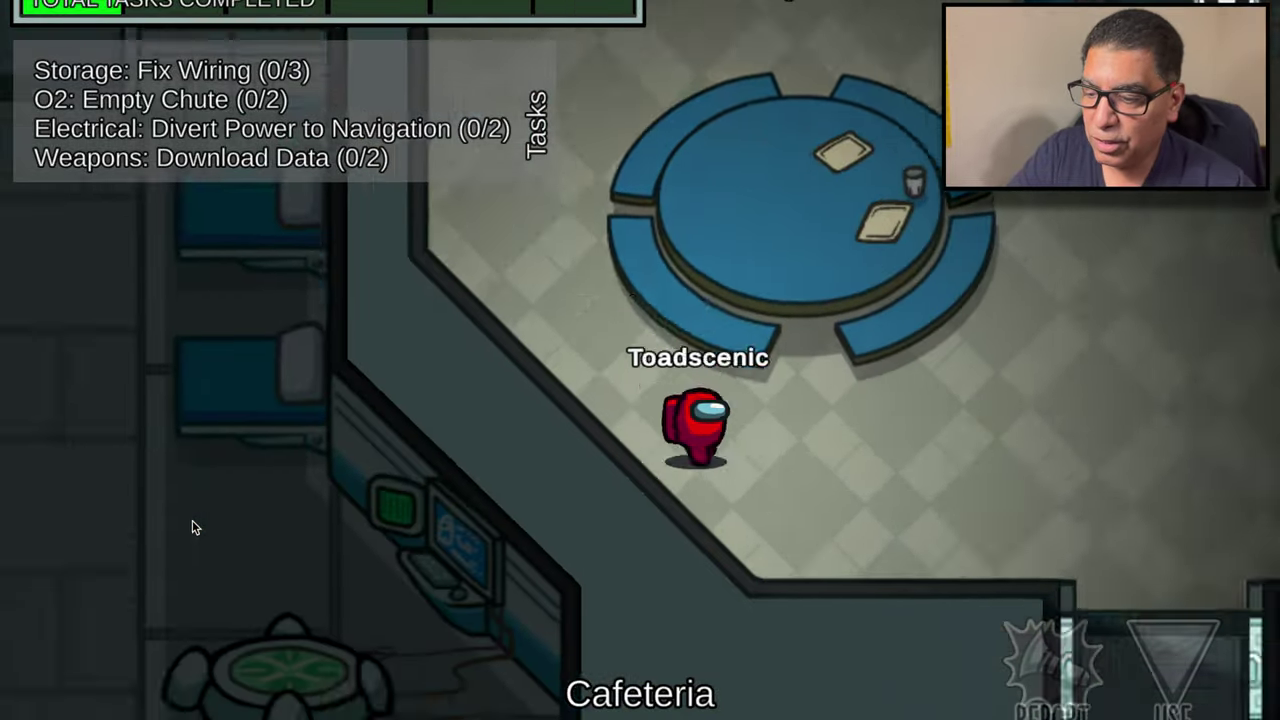
{"action": "key", "text": "s"}
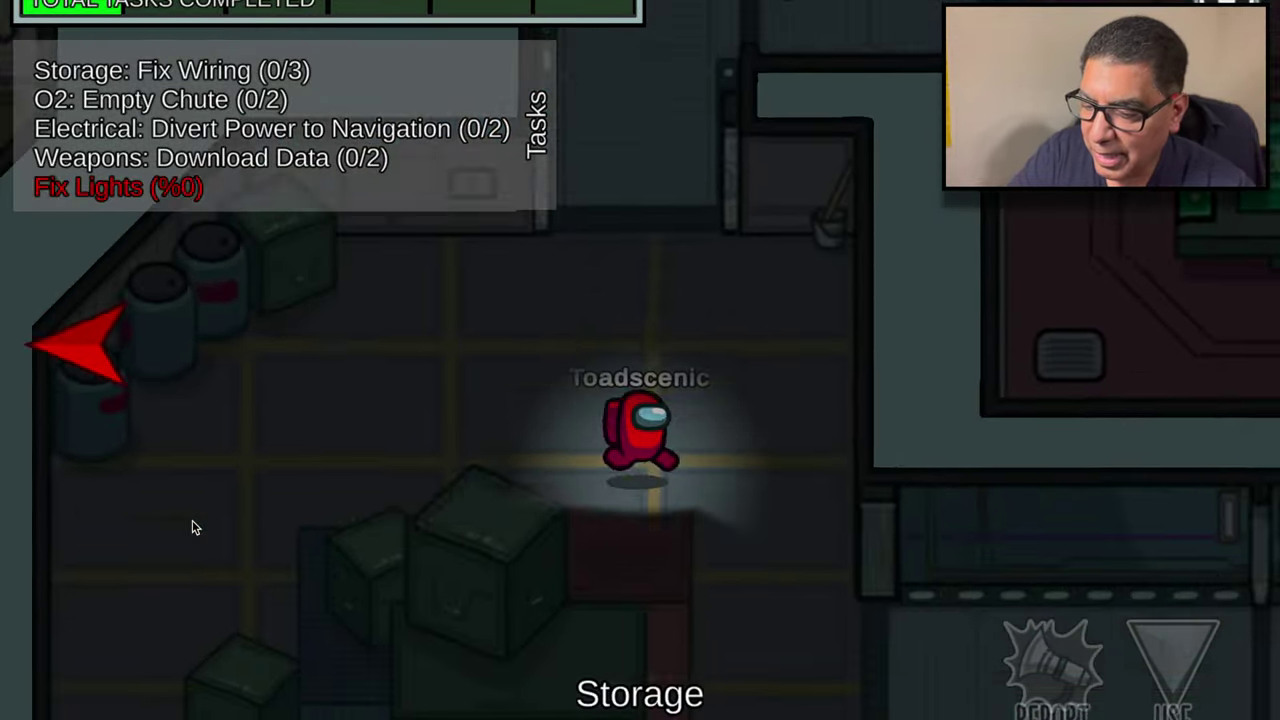
{"action": "key", "text": "a"}
{"action": "key", "text": "w"}
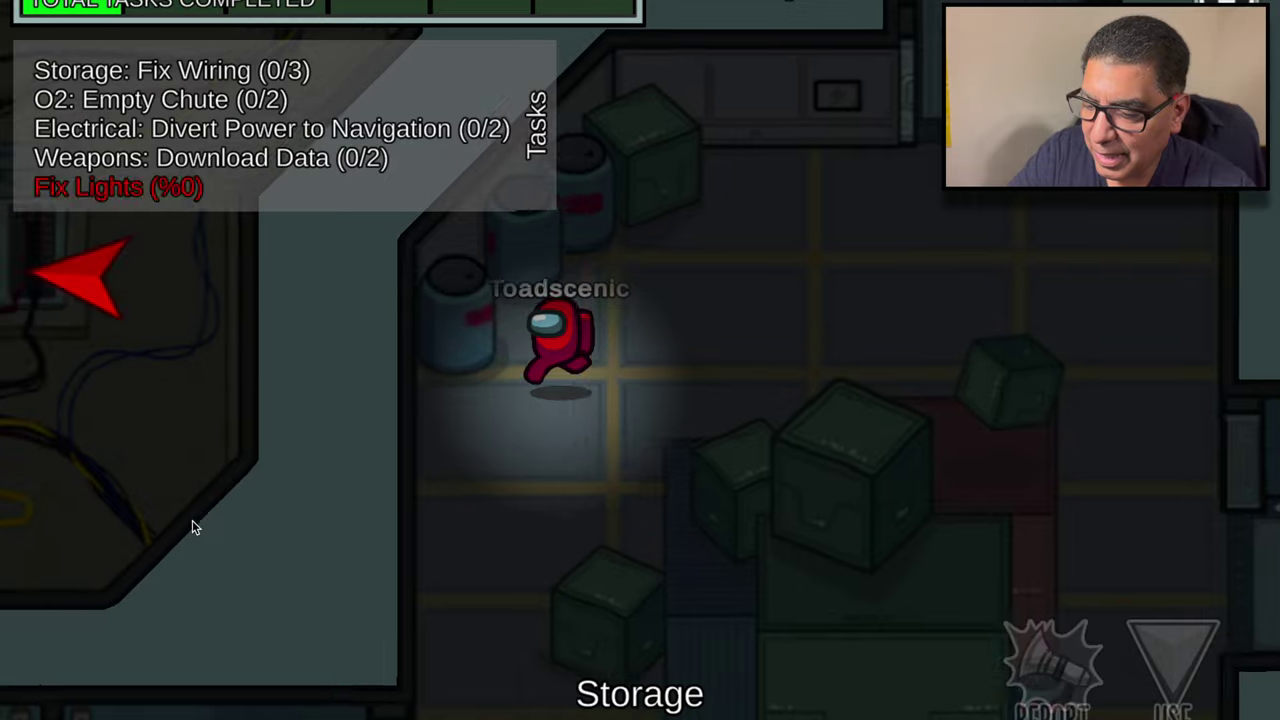